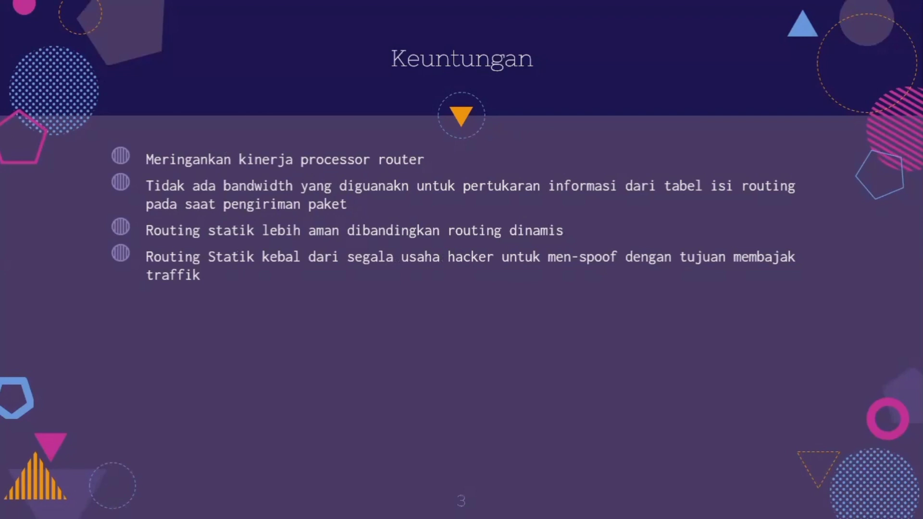
{"action": "key", "text": "Right"}
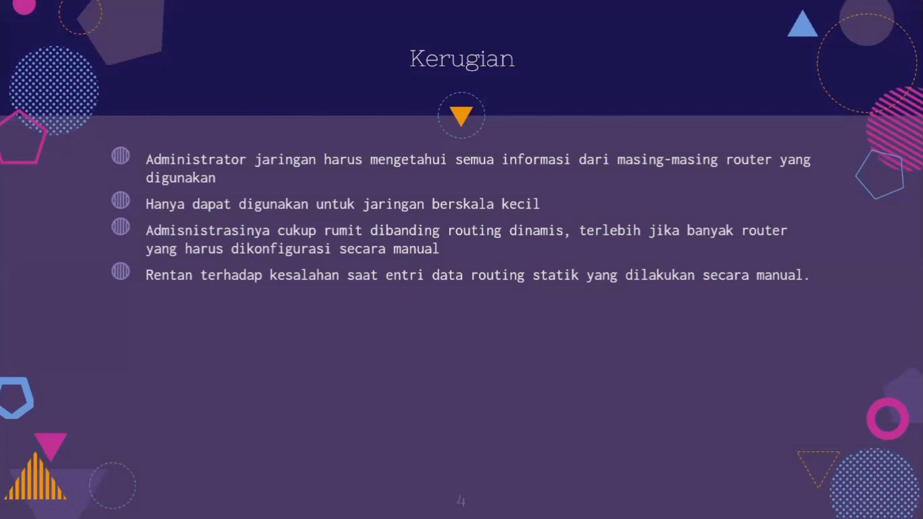
{"action": "key", "text": "Right"}
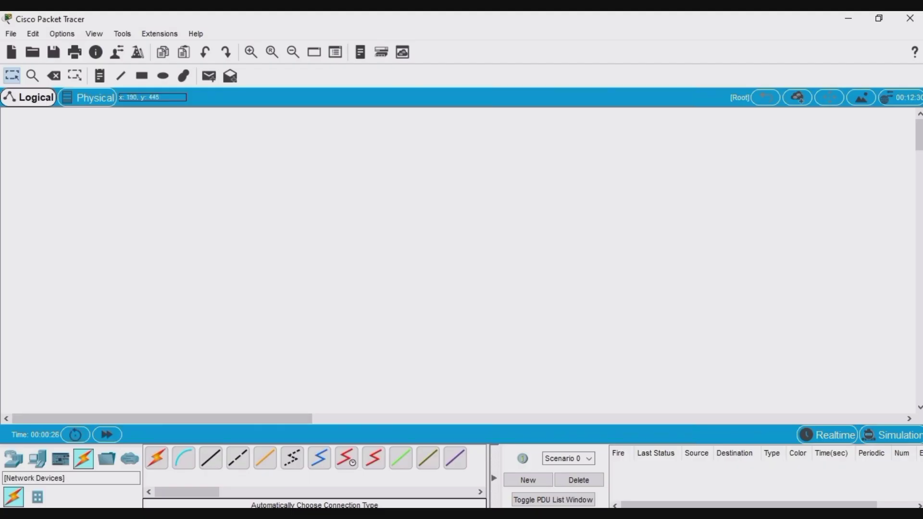
Place two PT-Routers side by side in the workspace, renaming the first one Router1.
{"action": "left_click", "coordinate": [13, 459]}
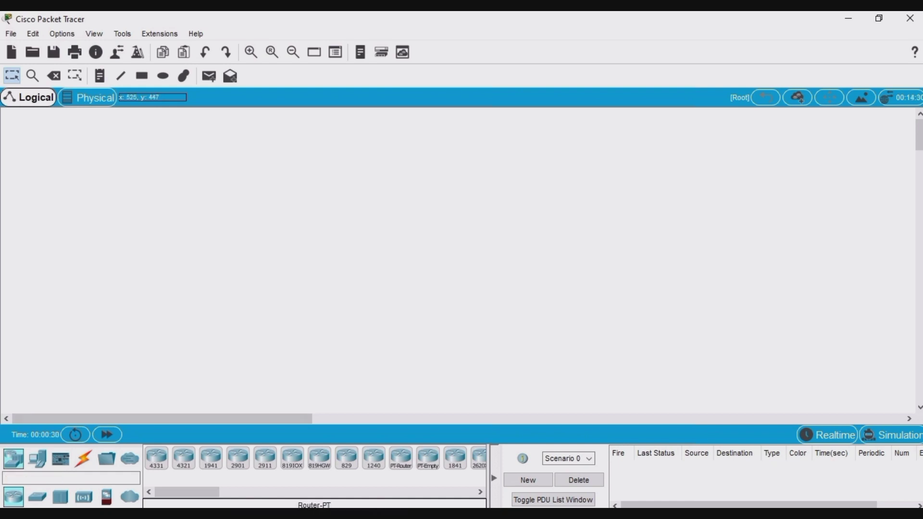
{"action": "left_click", "coordinate": [400, 457]}
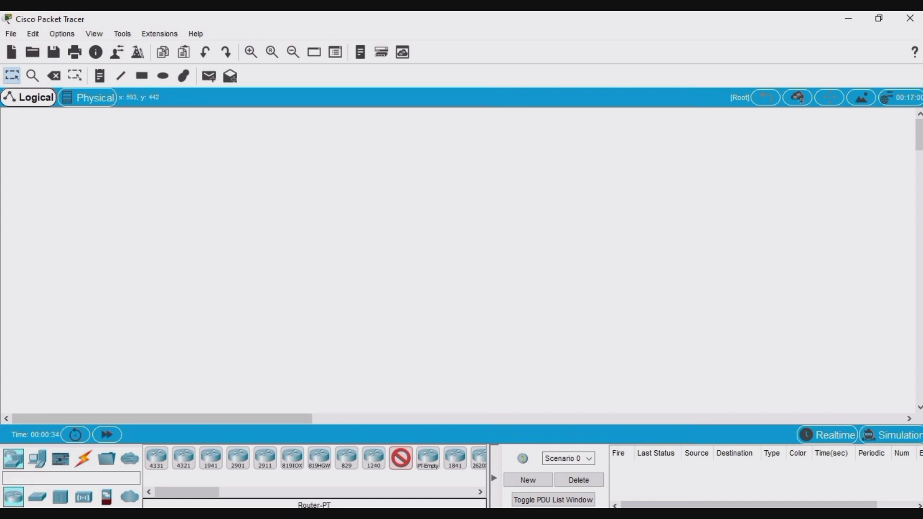
{"action": "left_click", "coordinate": [262, 141]}
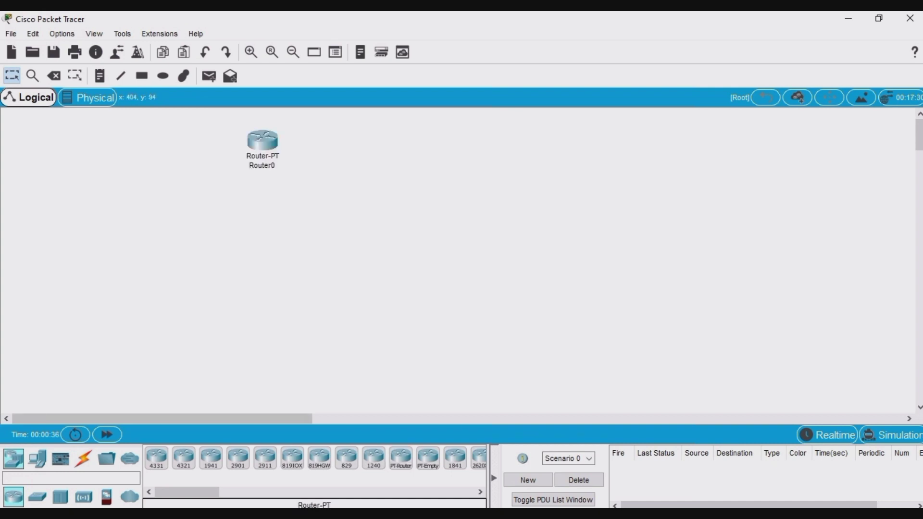
{"action": "left_click", "coordinate": [260, 165]}
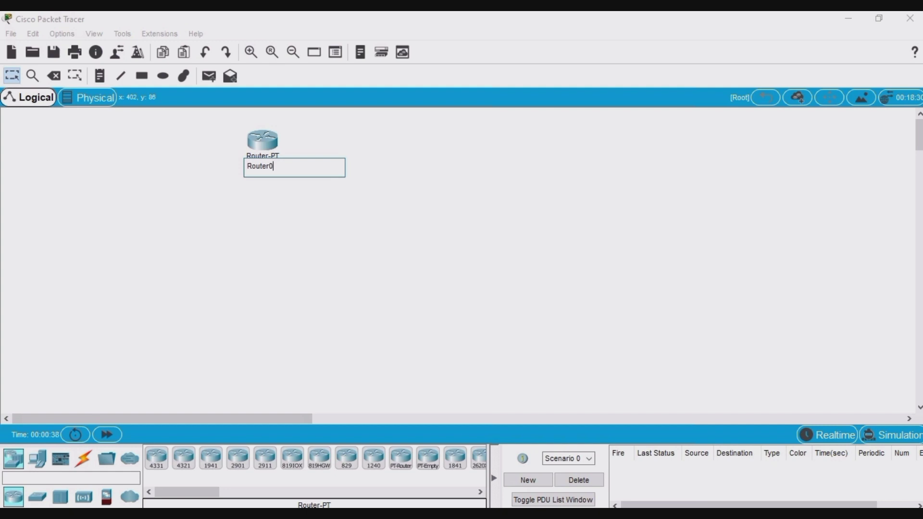
{"action": "key", "text": "BackSpace"}
{"action": "type", "text": "1"}
{"action": "key", "text": "Return"}
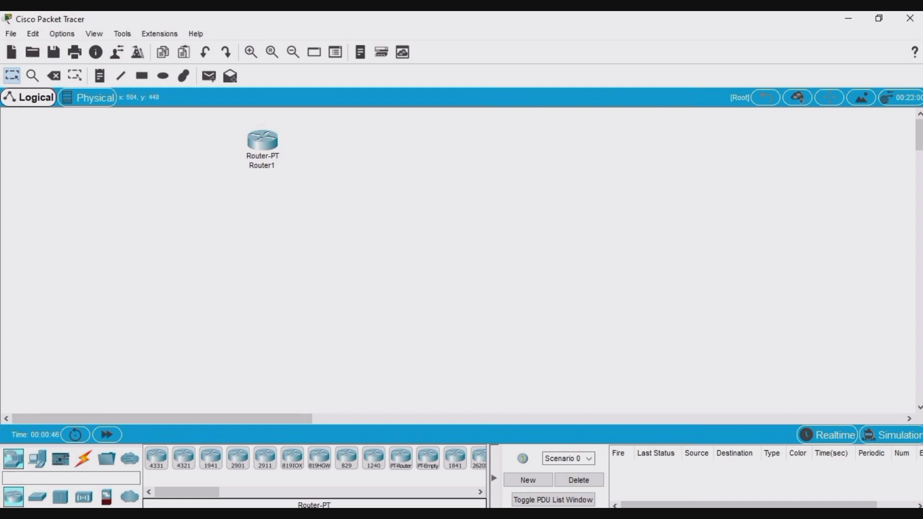
{"action": "left_click", "coordinate": [459, 140]}
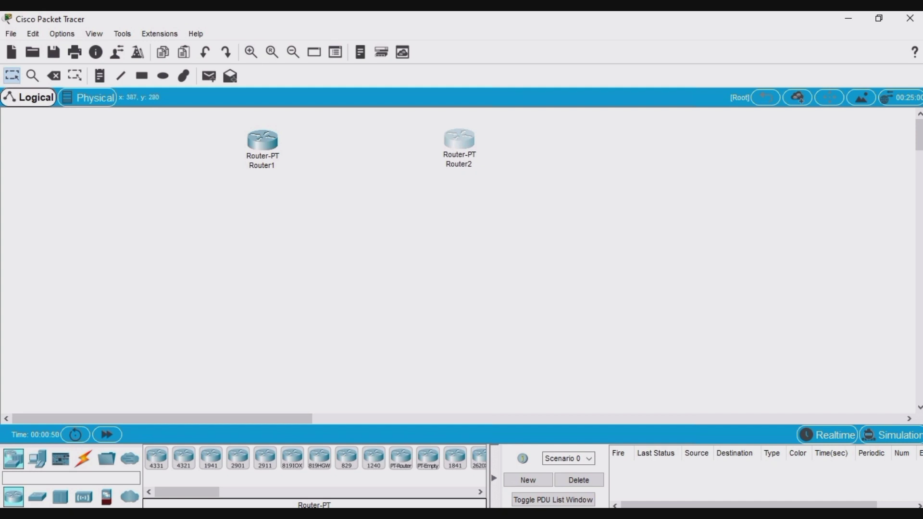
Place a PT-Switch below each router, renaming the one under Router1 as Switch1.
{"action": "left_click", "coordinate": [37, 497]}
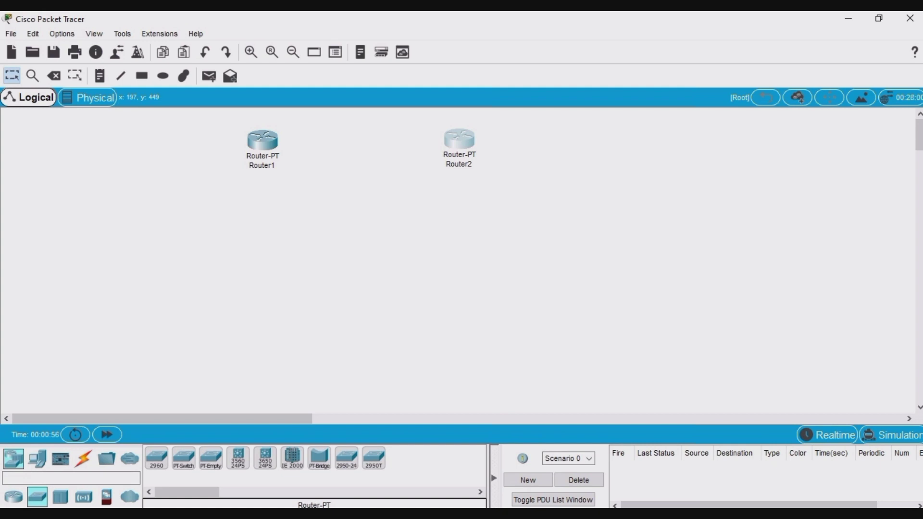
{"action": "left_click", "coordinate": [255, 246]}
{"action": "left_click", "coordinate": [255, 259]}
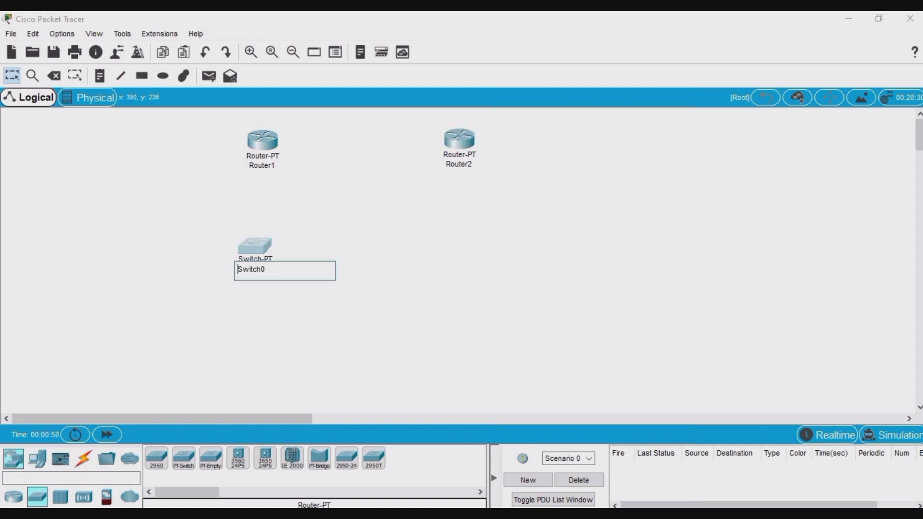
{"action": "key", "text": "BackSpace"}
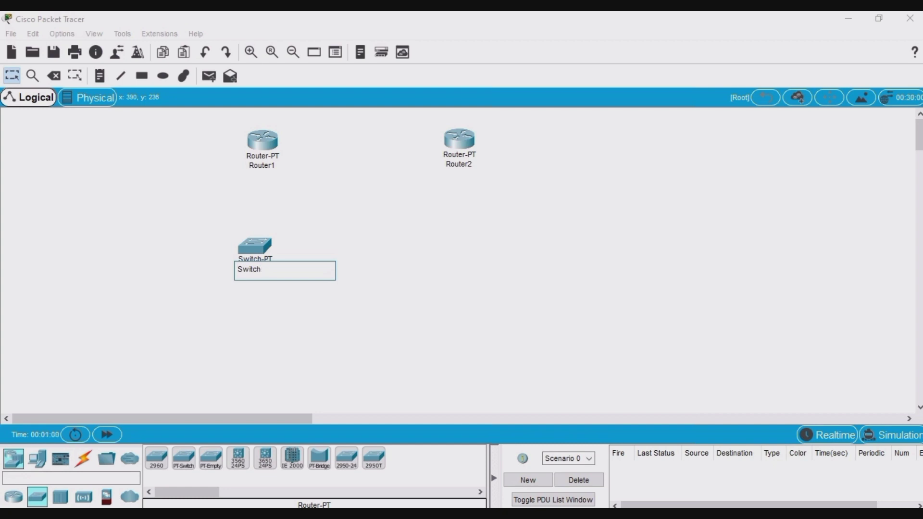
{"action": "type", "text": "1"}
{"action": "key", "text": "Return"}
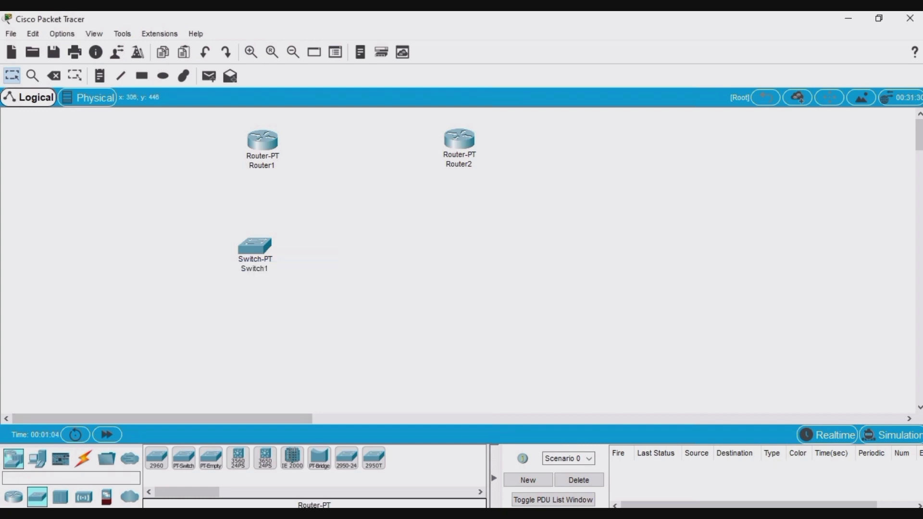
{"action": "key", "text": "ctrl+v"}
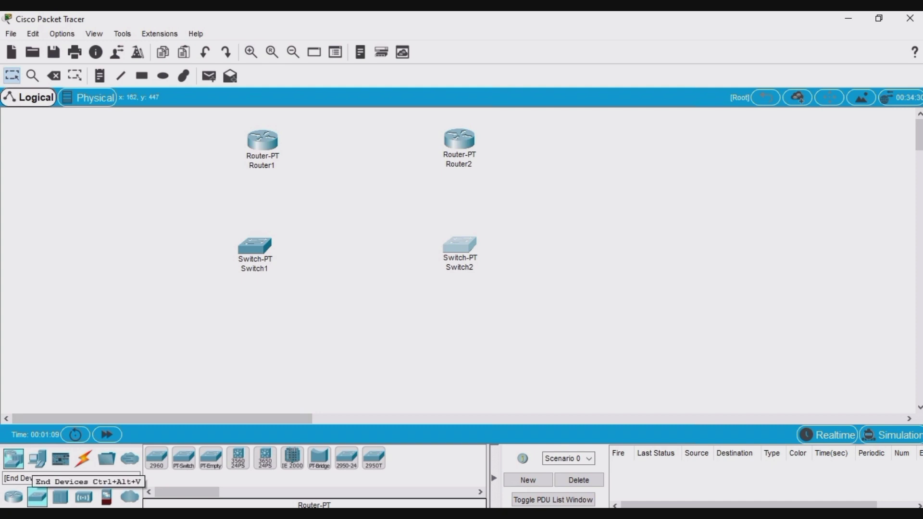
Add a PC end device below and to the left of Switch1 and rename it PC1.
{"action": "left_click", "coordinate": [37, 458]}
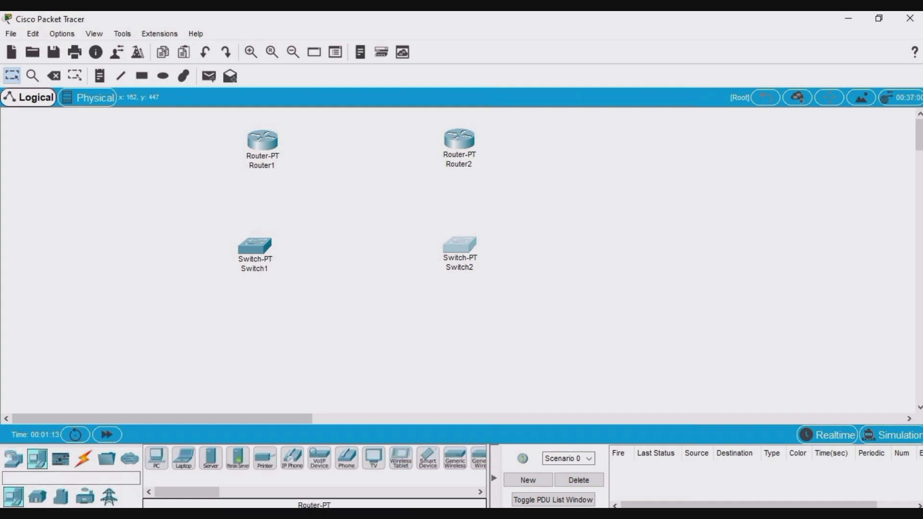
{"action": "left_click_drag", "start_coordinate": [157, 458], "coordinate": [163, 347]}
{"action": "left_click", "coordinate": [164, 375]}
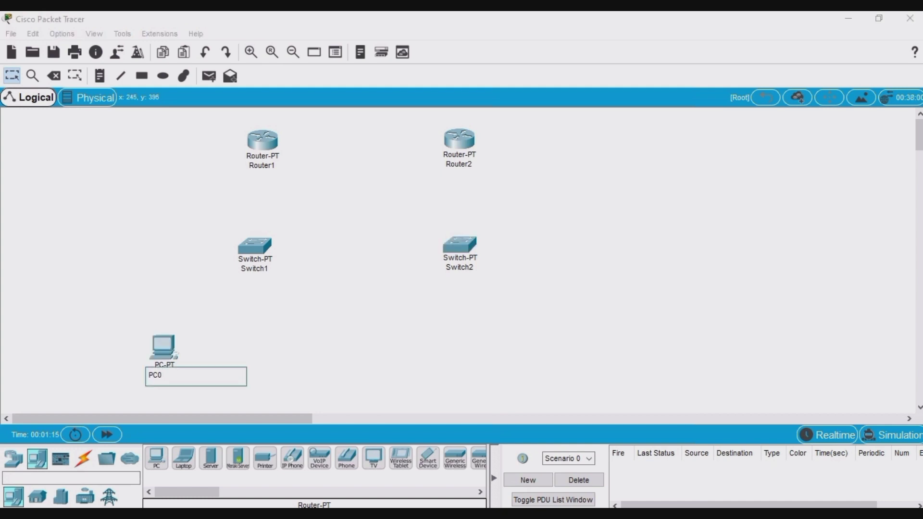
{"action": "key", "text": "BackSpace"}
{"action": "type", "text": "1"}
{"action": "key", "text": "Return"}
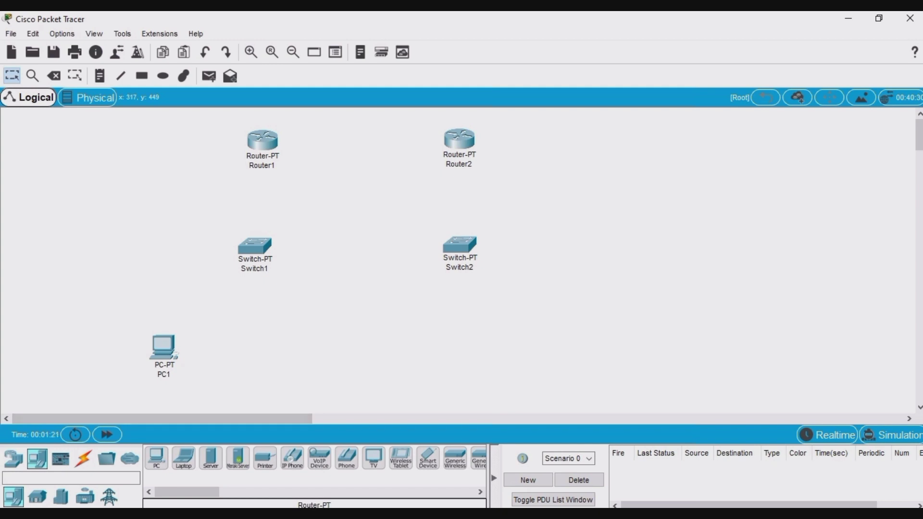
Add three more PCs in a row with PC1, one under Switch1 and two under Switch2.
{"action": "left_click_drag", "start_coordinate": [157, 457], "coordinate": [293, 347]}
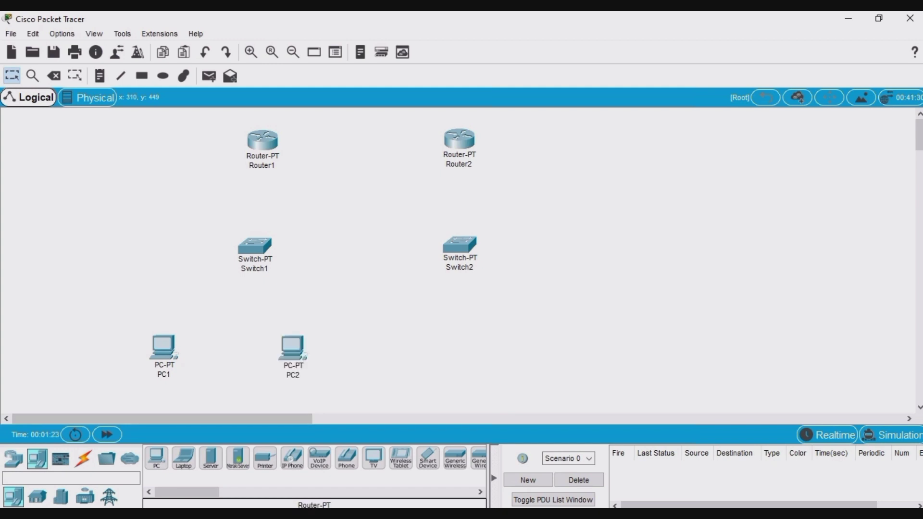
{"action": "left_click_drag", "start_coordinate": [157, 458], "coordinate": [397, 347]}
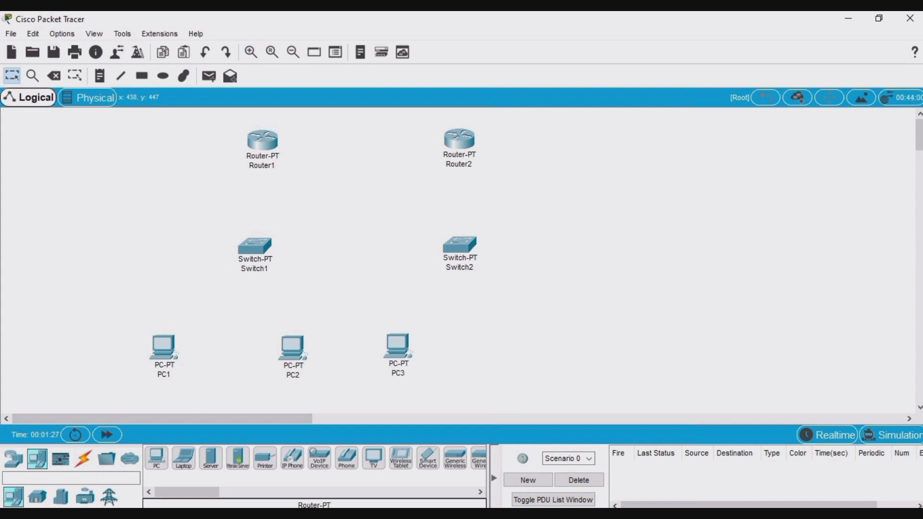
{"action": "left_click_drag", "start_coordinate": [156, 457], "coordinate": [539, 348]}
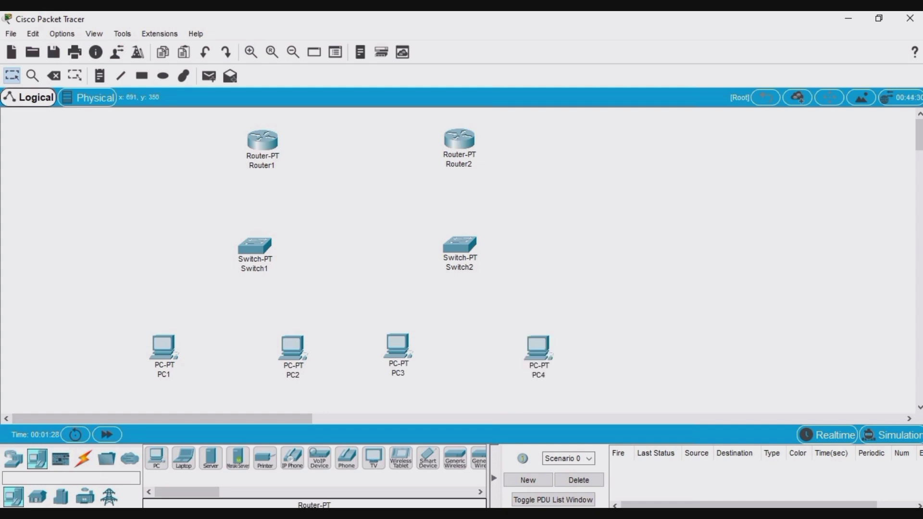
Connect PC1 and PC2 to Switch1 using the automatically chosen connection type.
{"action": "left_click", "coordinate": [83, 460]}
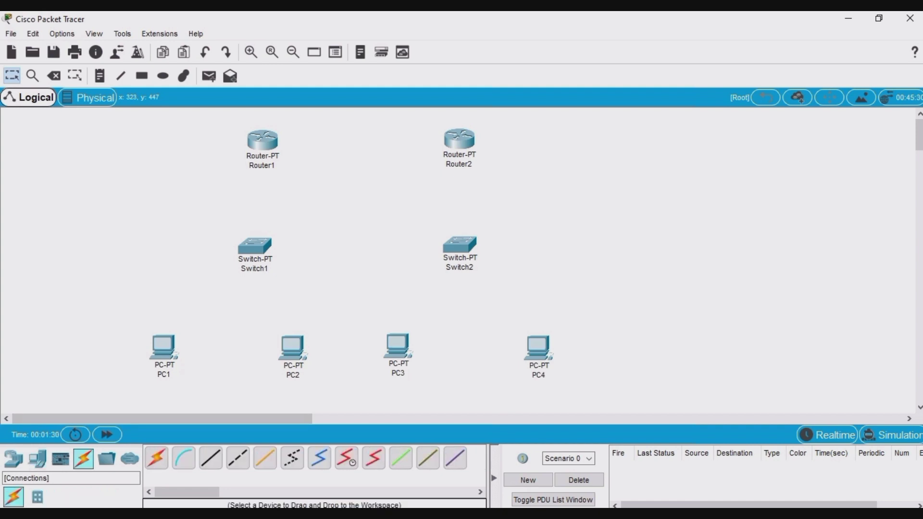
{"action": "left_click", "coordinate": [156, 458]}
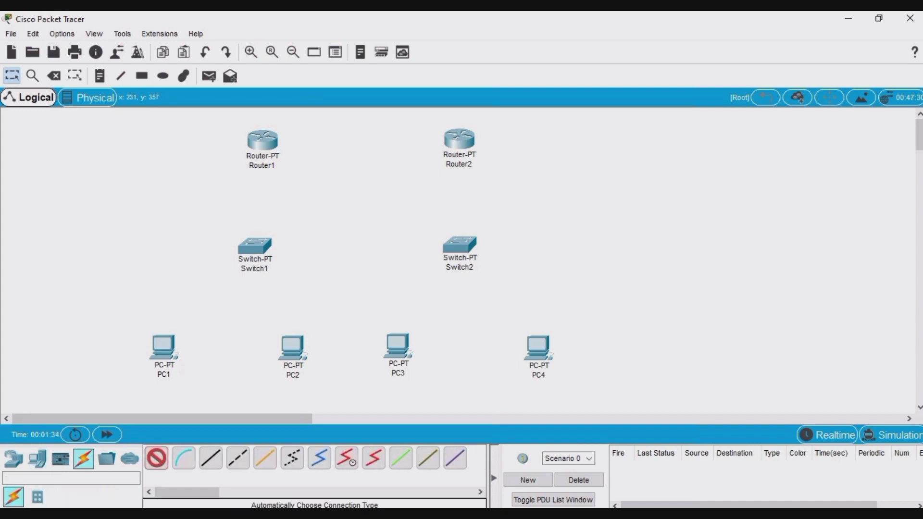
{"action": "left_click", "coordinate": [164, 346]}
{"action": "left_click", "coordinate": [251, 247]}
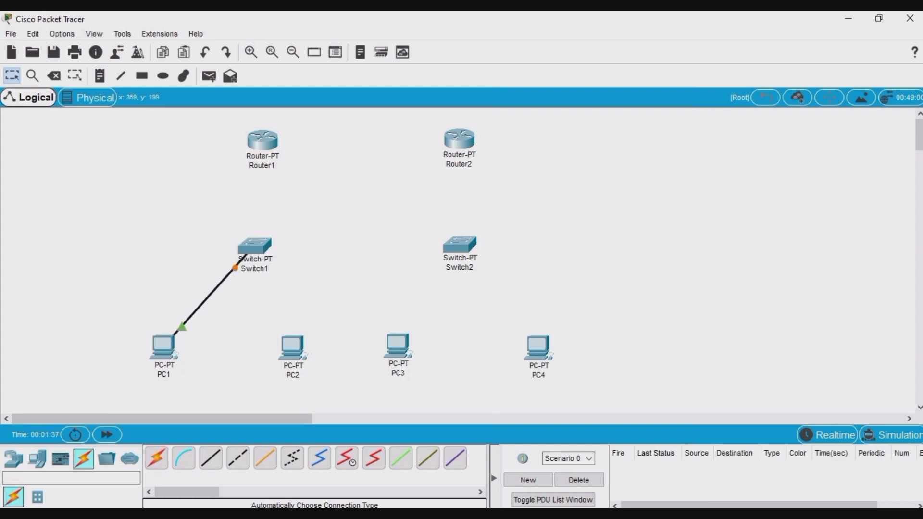
{"action": "left_click", "coordinate": [156, 457]}
{"action": "left_click", "coordinate": [291, 346]}
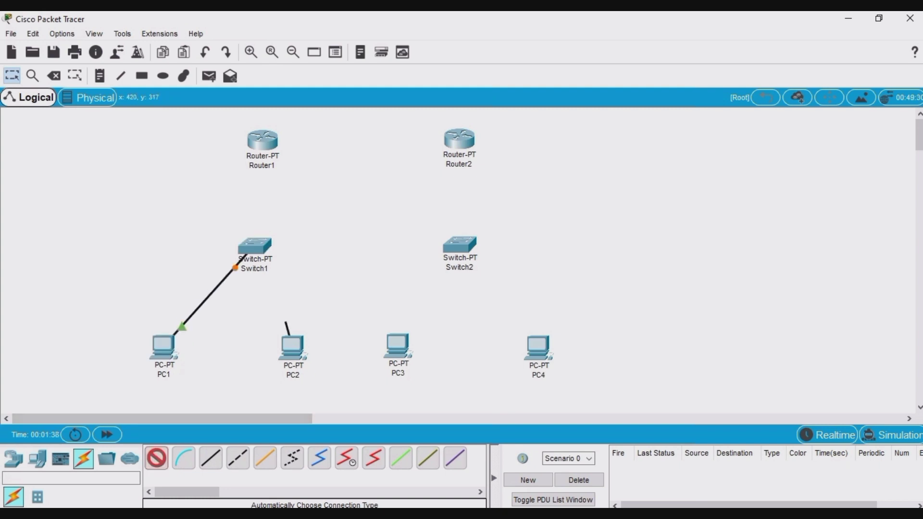
{"action": "left_click", "coordinate": [256, 247]}
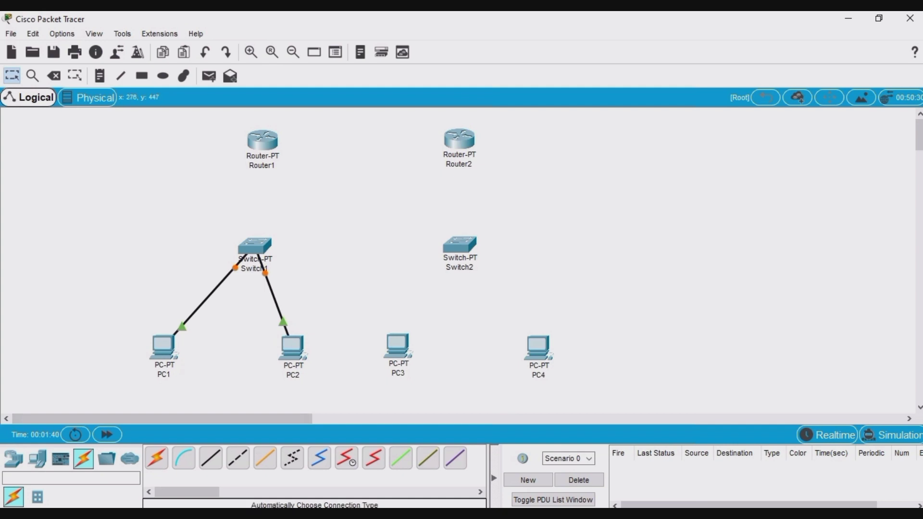
Connect PC3 and PC4 to Switch2 using the automatically chosen connection type.
{"action": "left_click", "coordinate": [156, 458]}
{"action": "left_click", "coordinate": [397, 345]}
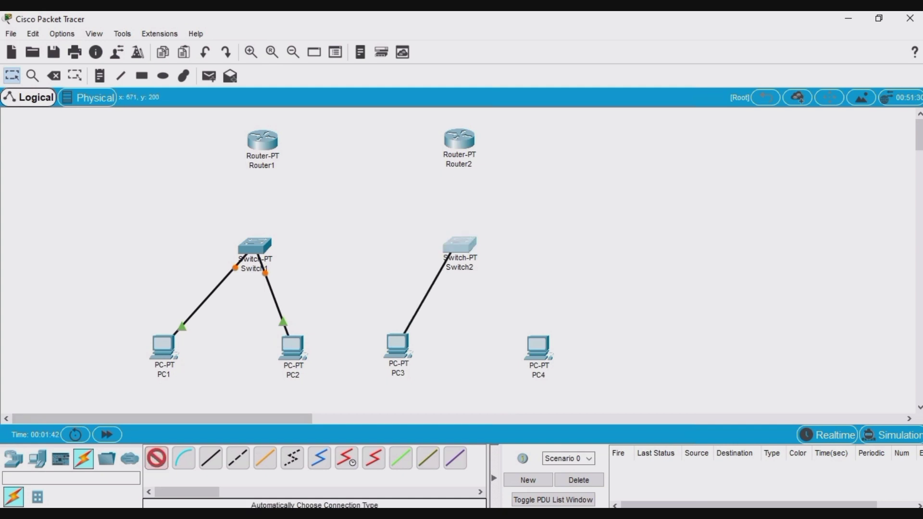
{"action": "left_click", "coordinate": [460, 245]}
{"action": "left_click", "coordinate": [156, 457]}
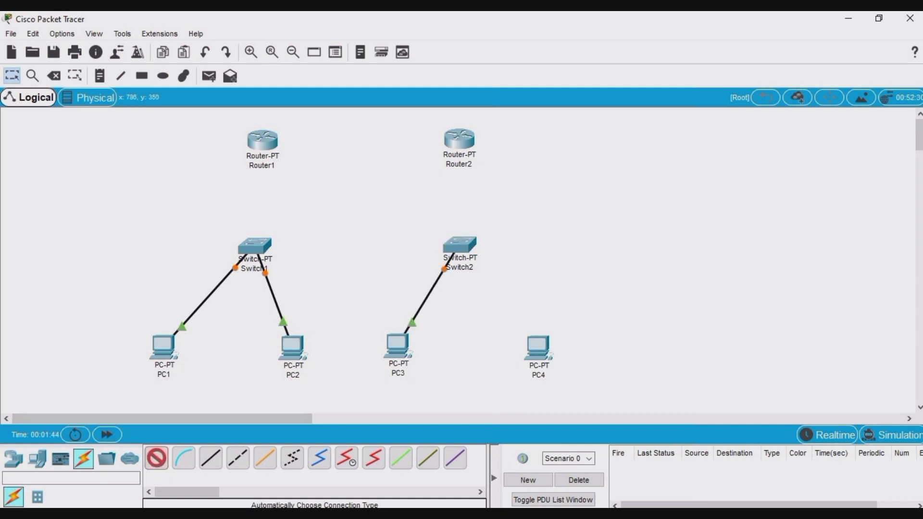
{"action": "left_click", "coordinate": [539, 347]}
{"action": "left_click", "coordinate": [460, 245]}
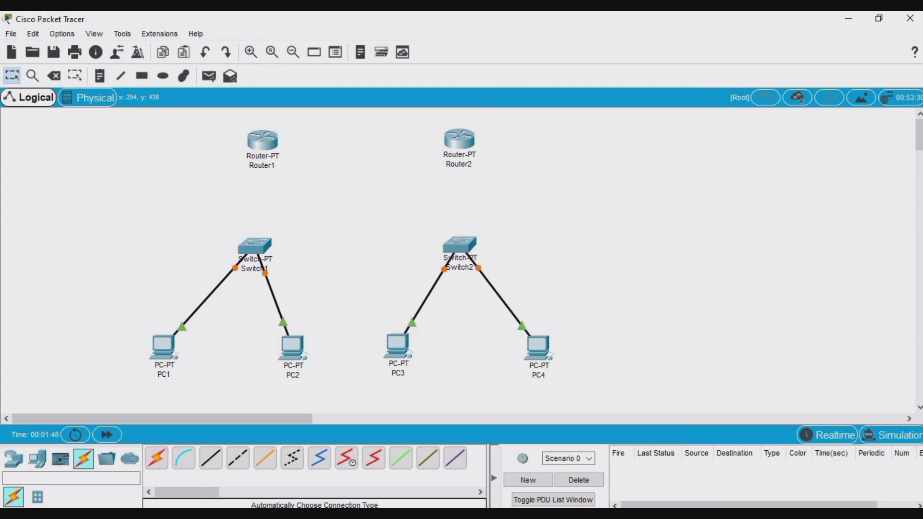
Link Router1 to Switch1 and Router2 to Switch2 with automatically chosen cables.
{"action": "left_click", "coordinate": [156, 458]}
{"action": "left_click", "coordinate": [262, 141]}
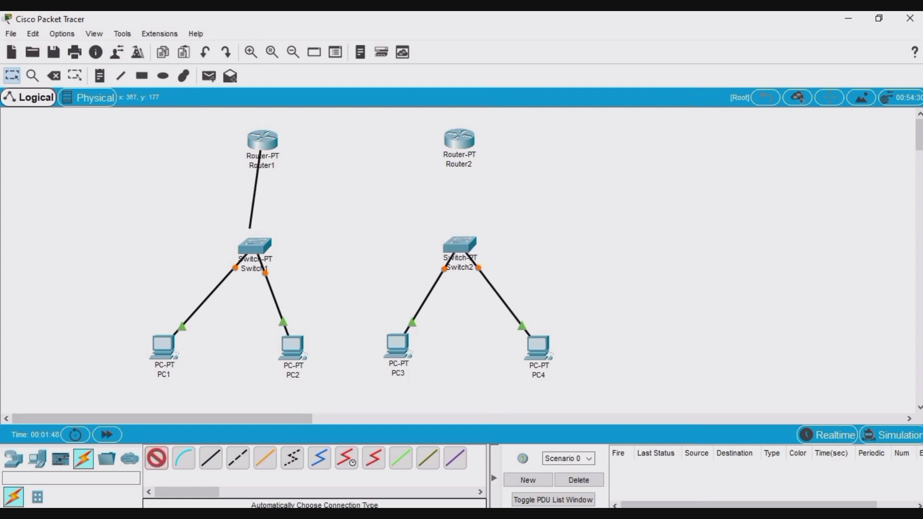
{"action": "left_click", "coordinate": [256, 246]}
{"action": "left_click", "coordinate": [156, 457]}
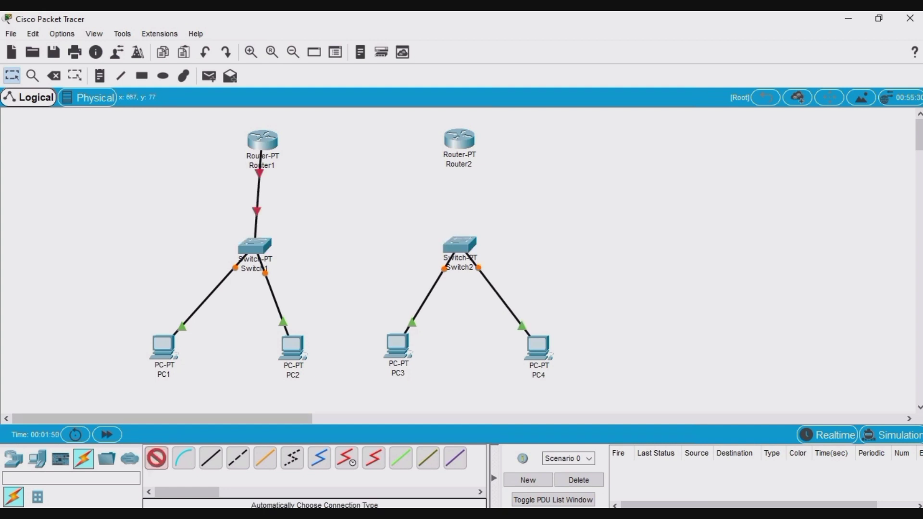
{"action": "left_click", "coordinate": [459, 141]}
{"action": "left_click", "coordinate": [460, 245]}
Link Router1 directly to Router2 with an automatically chosen connection.
{"action": "left_click", "coordinate": [156, 458]}
{"action": "left_click", "coordinate": [263, 140]}
{"action": "left_click", "coordinate": [459, 139]}
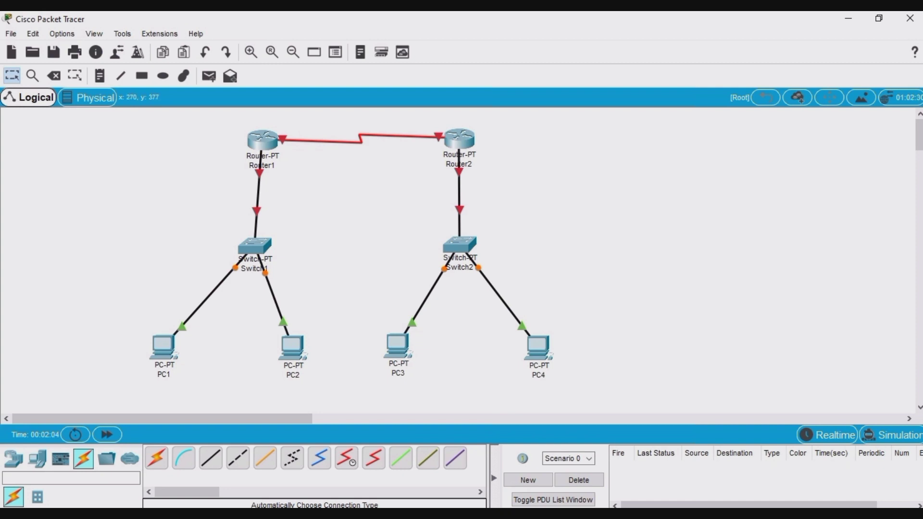
Configure PC1 with static IP address 192.168.1.1, subnet mask 255.255.255.0 and default gateway 192.168.1.254.
{"action": "left_click", "coordinate": [164, 347]}
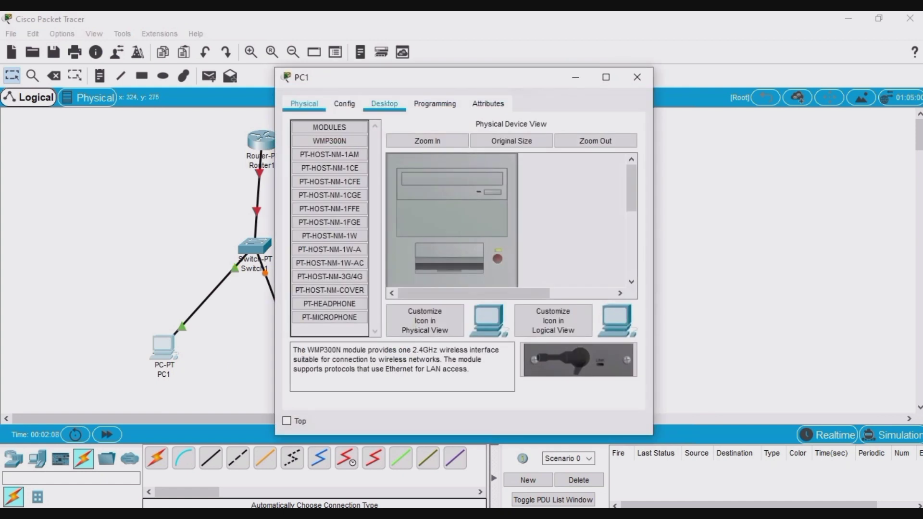
{"action": "left_click", "coordinate": [384, 103]}
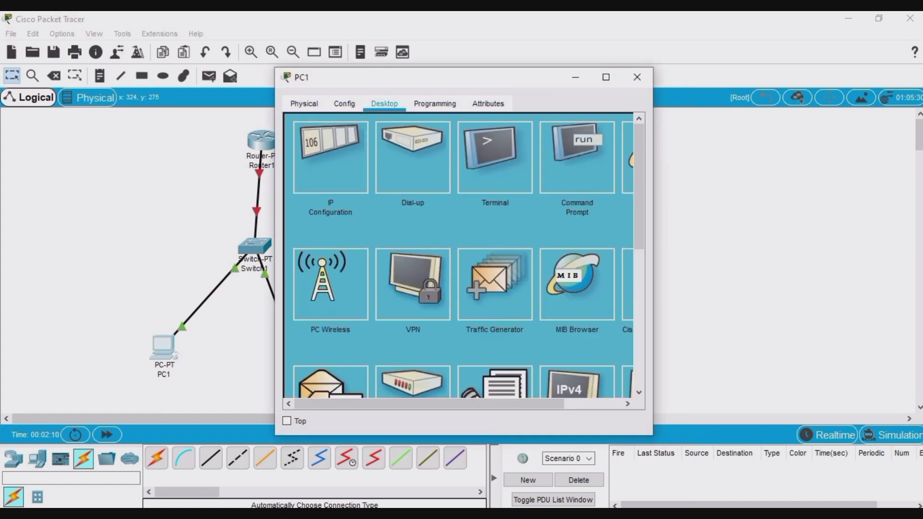
{"action": "left_click", "coordinate": [331, 157]}
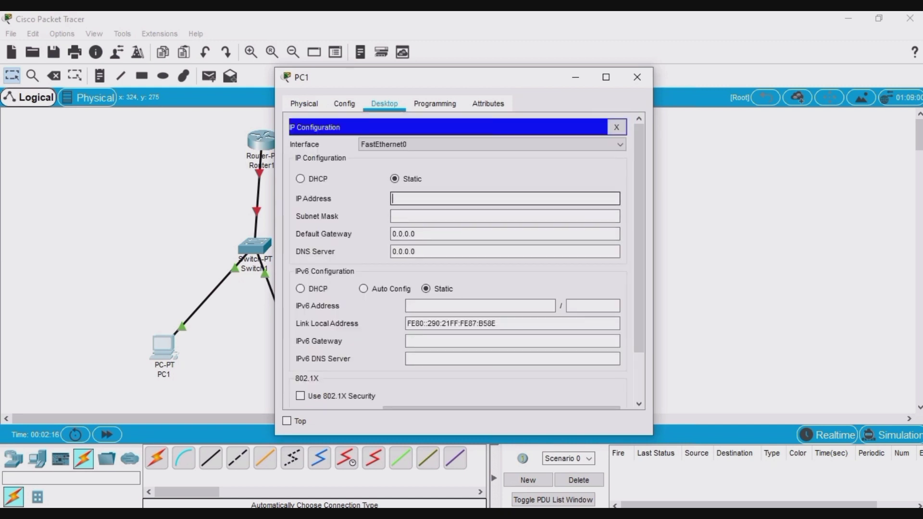
{"action": "type", "text": "192.168.1.1"}
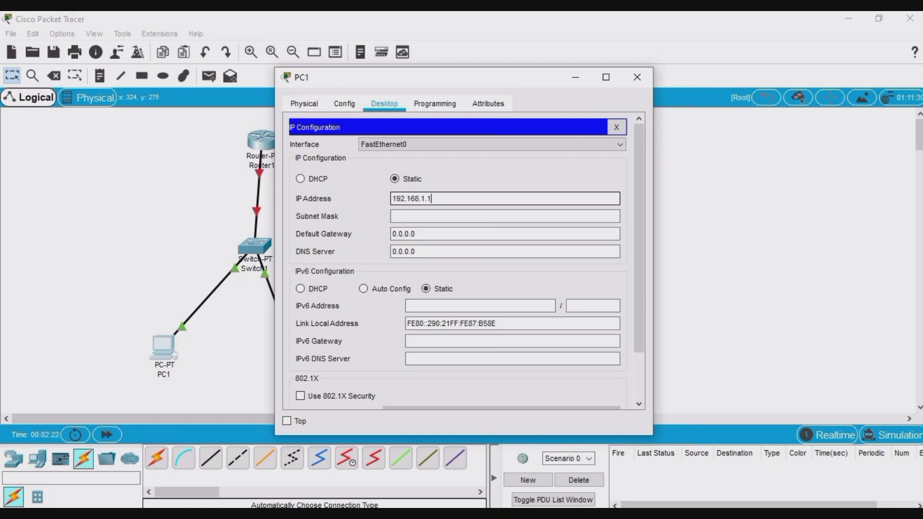
{"action": "key", "text": "Tab"}
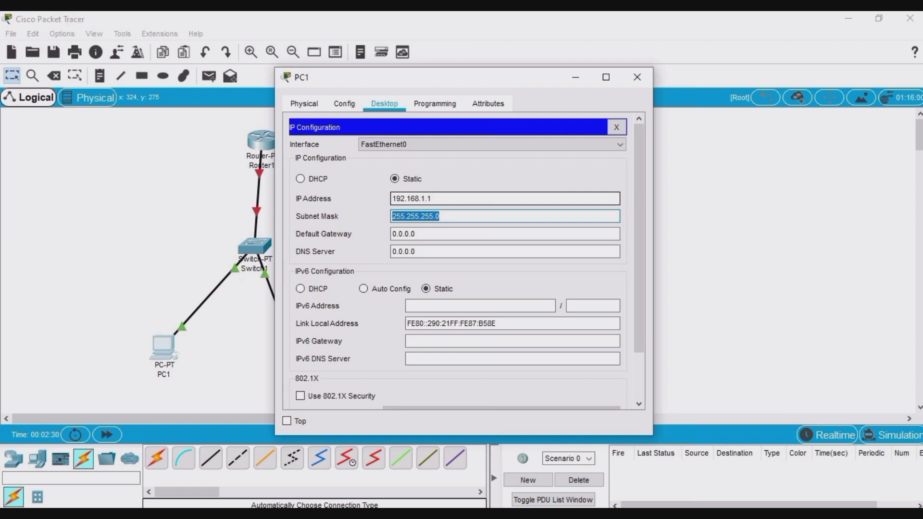
{"action": "key", "text": "Tab"}
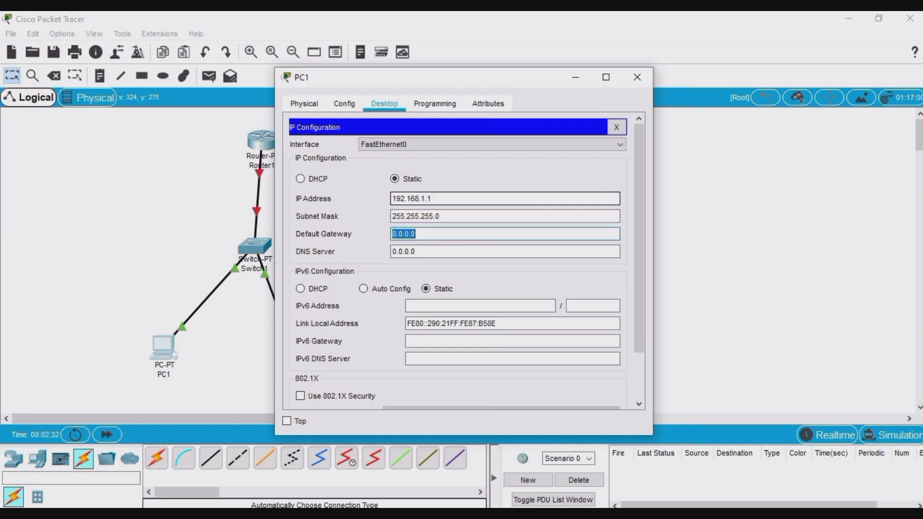
{"action": "type", "text": "192.168.1.254"}
{"action": "left_click", "coordinate": [638, 77]}
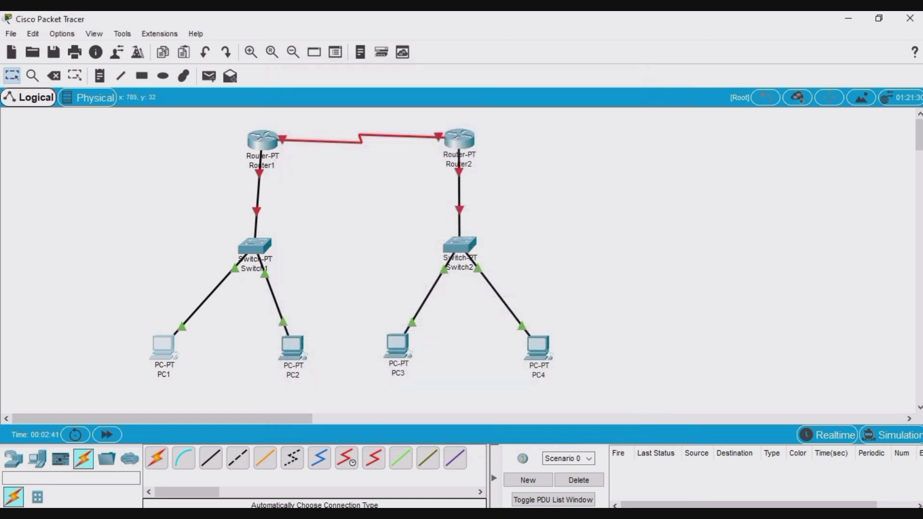
Configure PC2 with static IP address 192.168.1.2, subnet mask 255.255.255.0 and default gateway 192.168.1.254.
{"action": "left_click", "coordinate": [293, 348]}
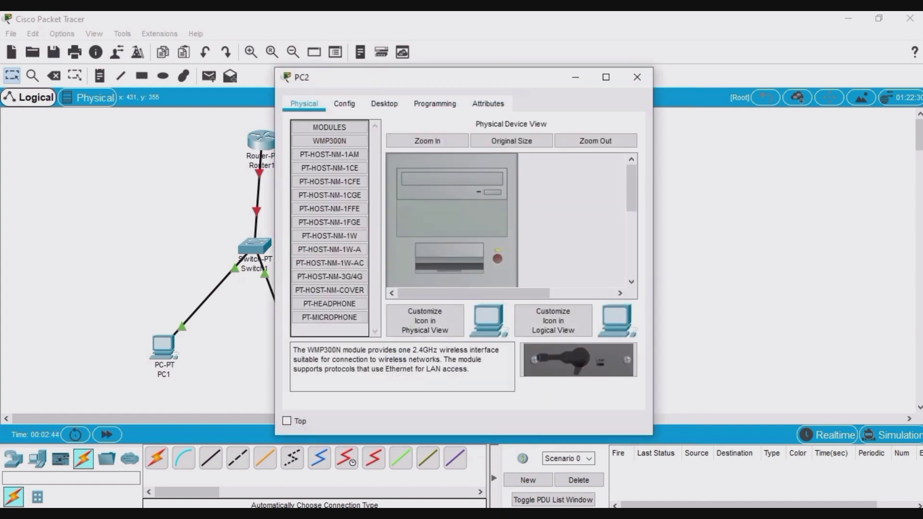
{"action": "left_click", "coordinate": [344, 104]}
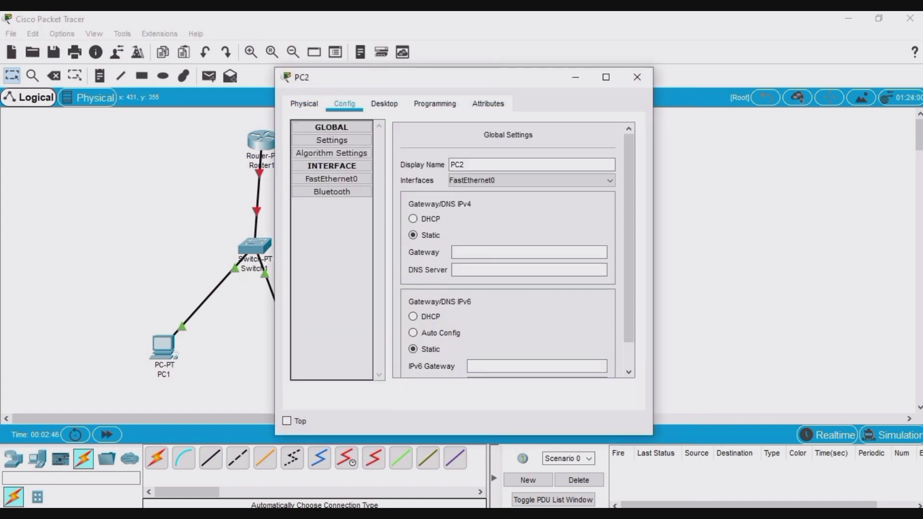
{"action": "left_click", "coordinate": [384, 103]}
{"action": "left_click", "coordinate": [327, 155]}
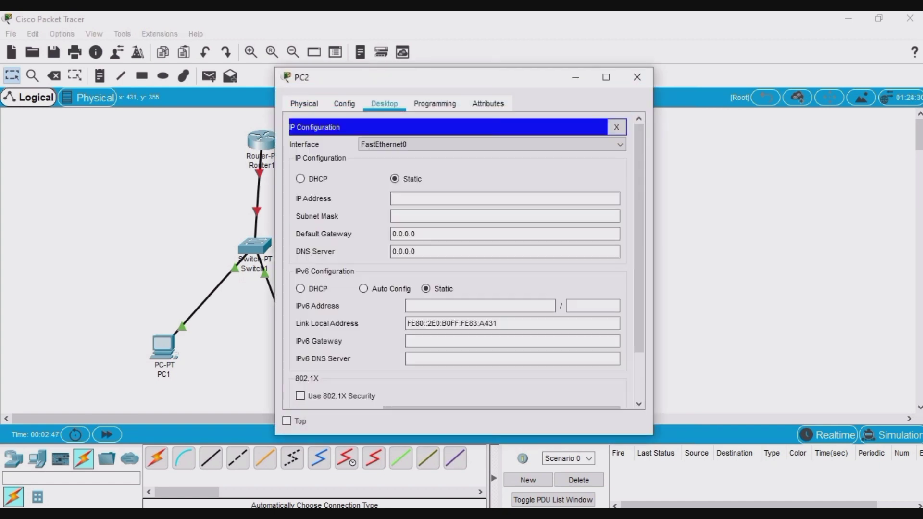
{"action": "left_click", "coordinate": [505, 199]}
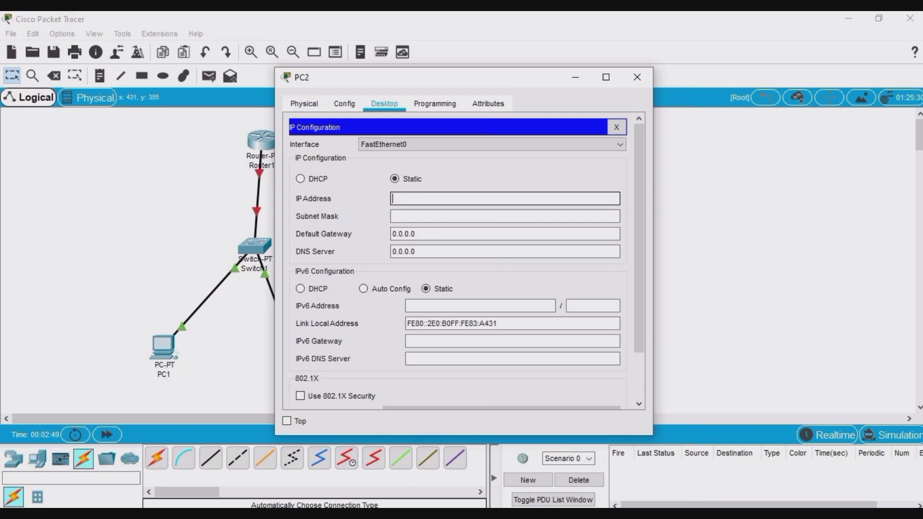
{"action": "type", "text": "2.168.1.2"}
{"action": "key", "text": "Tab"}
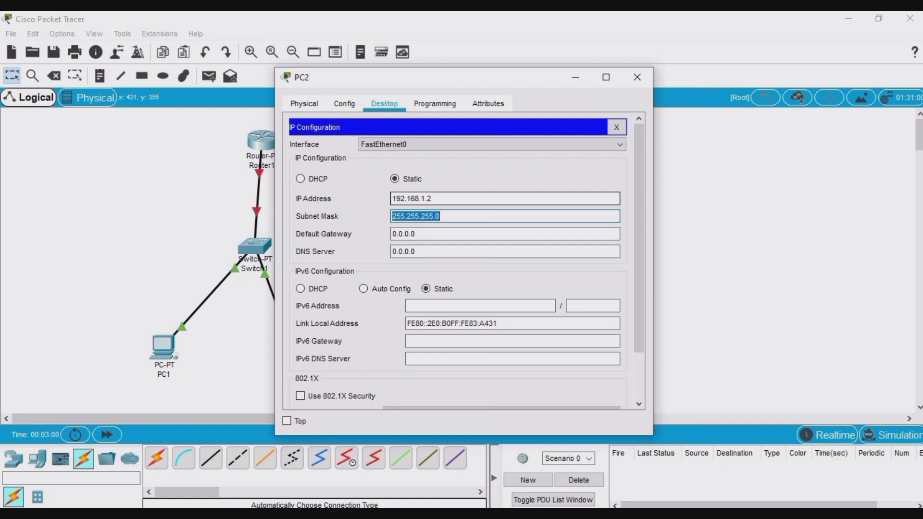
{"action": "key", "text": "Tab"}
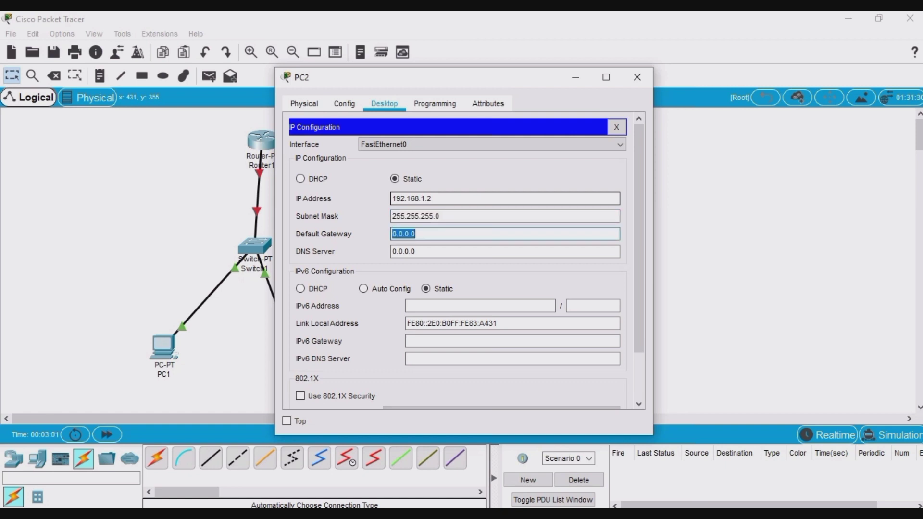
{"action": "type", "text": "192.168.1.254"}
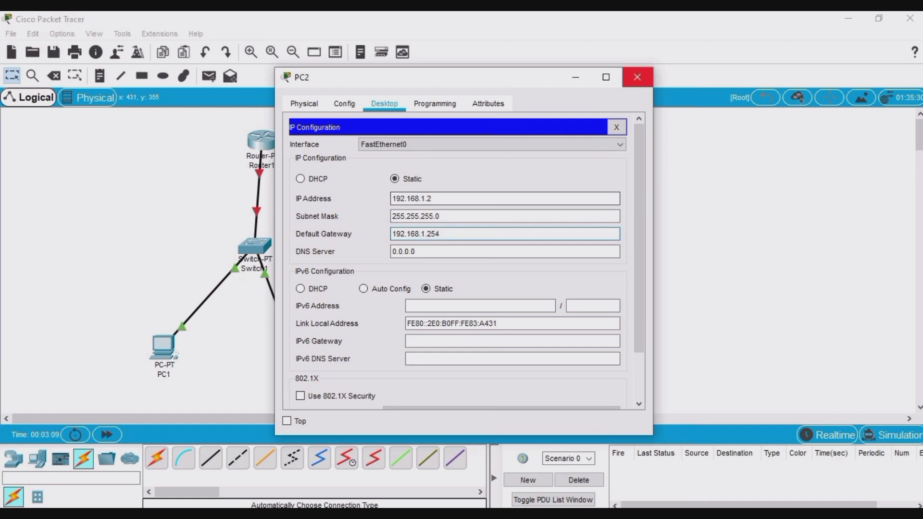
{"action": "left_click", "coordinate": [637, 77]}
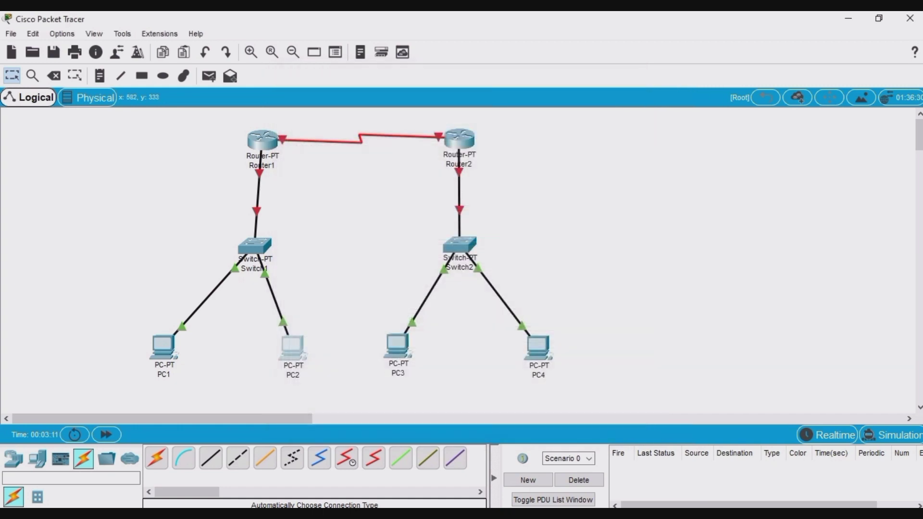
Configure PC3 with static IP address 192.168.2.3, subnet mask 255.255.255.0 and default gateway 192.168.2.254.
{"action": "left_click", "coordinate": [397, 344]}
{"action": "left_click", "coordinate": [384, 103]}
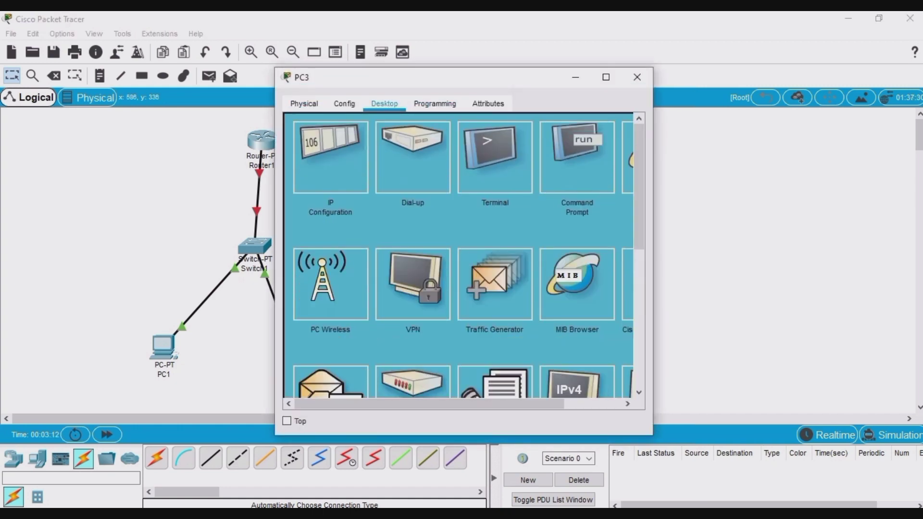
{"action": "left_click", "coordinate": [319, 165]}
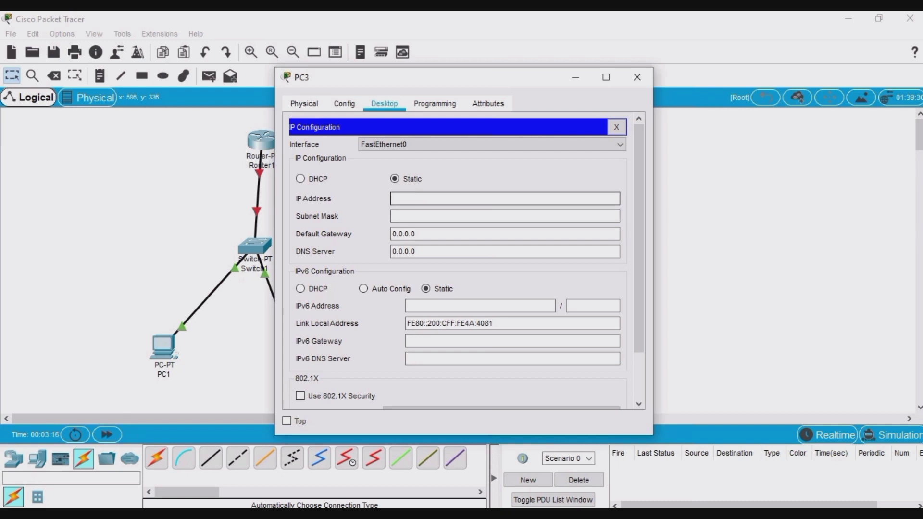
{"action": "type", "text": "192.168.2.3"}
{"action": "key", "text": "Tab"}
{"action": "key", "text": "Tab"}
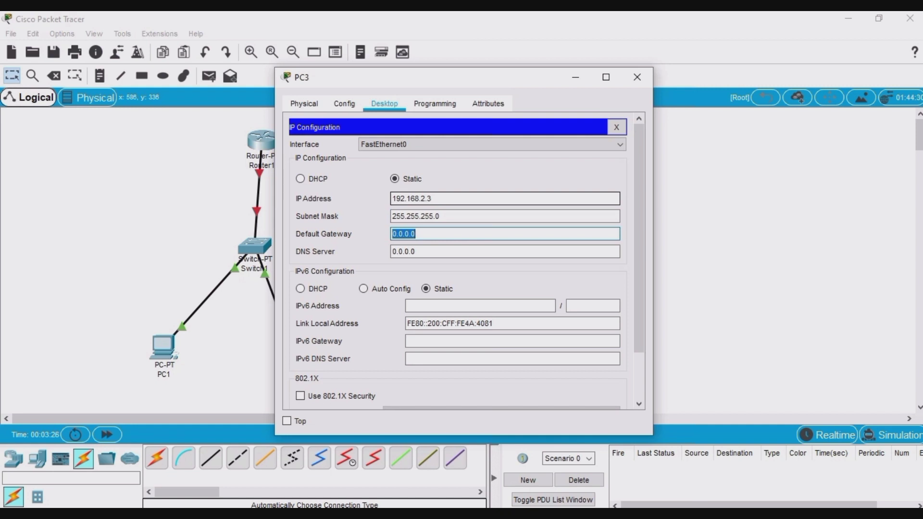
{"action": "type", "text": "192.168.2.254"}
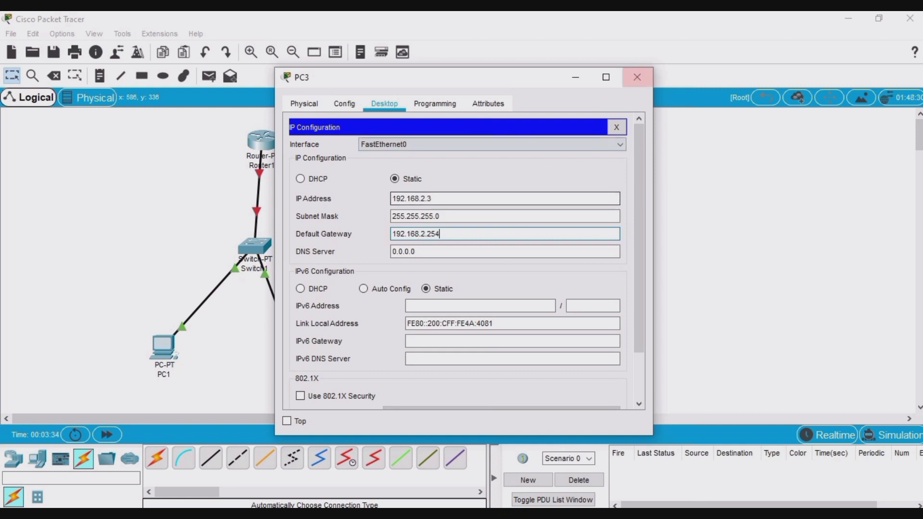
{"action": "left_click", "coordinate": [637, 77]}
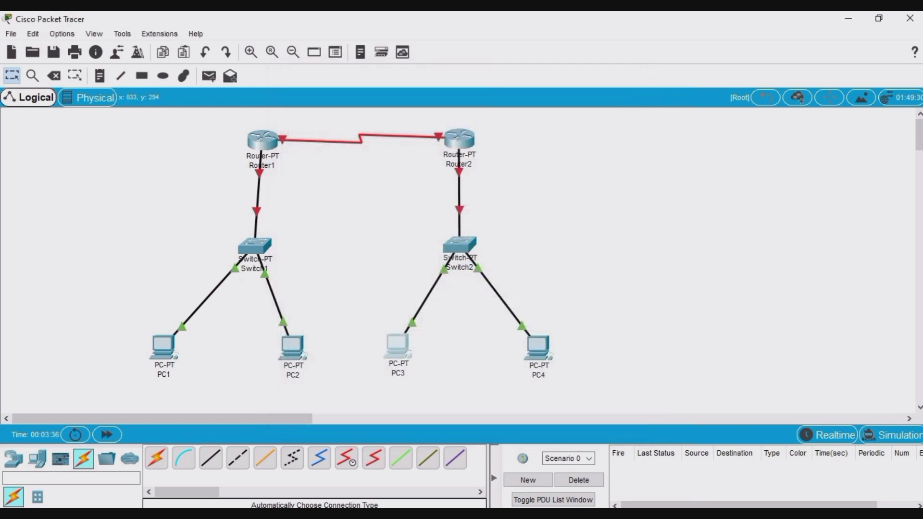
Configure PC4 with static IP address 192.168.2.4, subnet mask 255.255.255.0 and default gateway 192.168.2.254.
{"action": "left_click", "coordinate": [539, 348]}
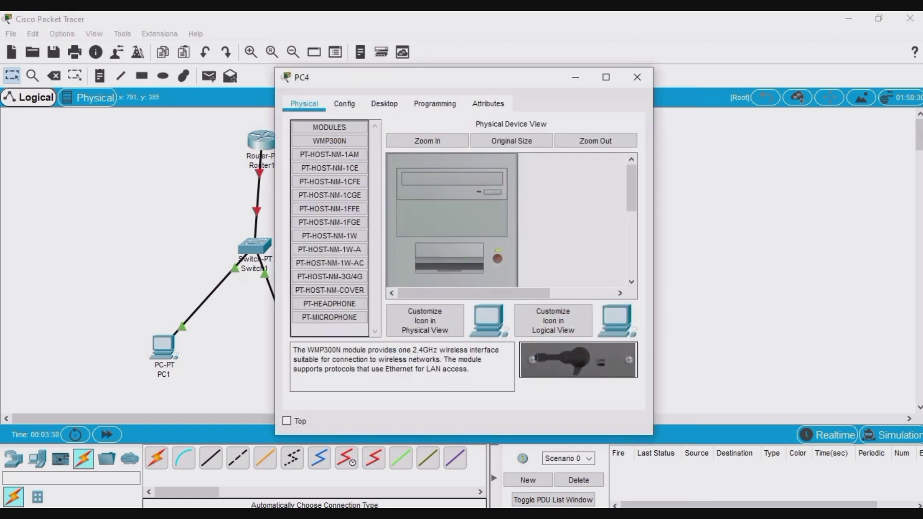
{"action": "left_click", "coordinate": [384, 103]}
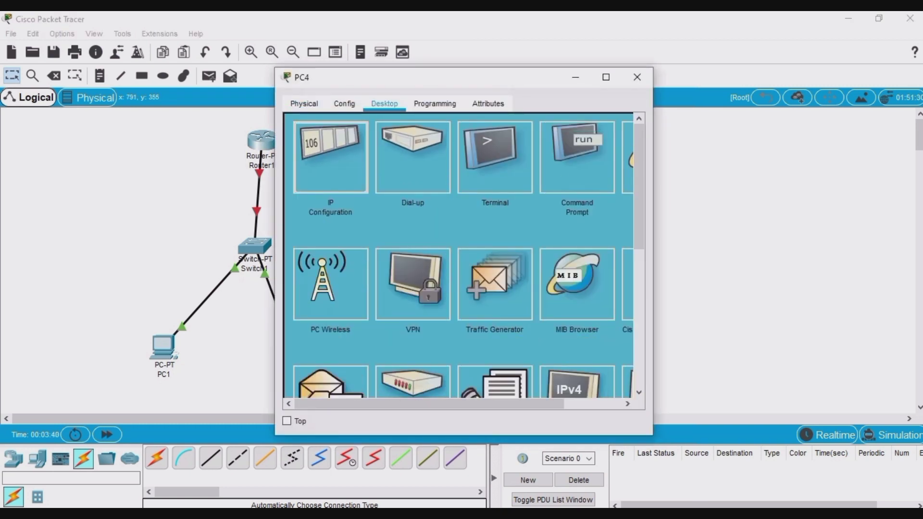
{"action": "left_click", "coordinate": [330, 156]}
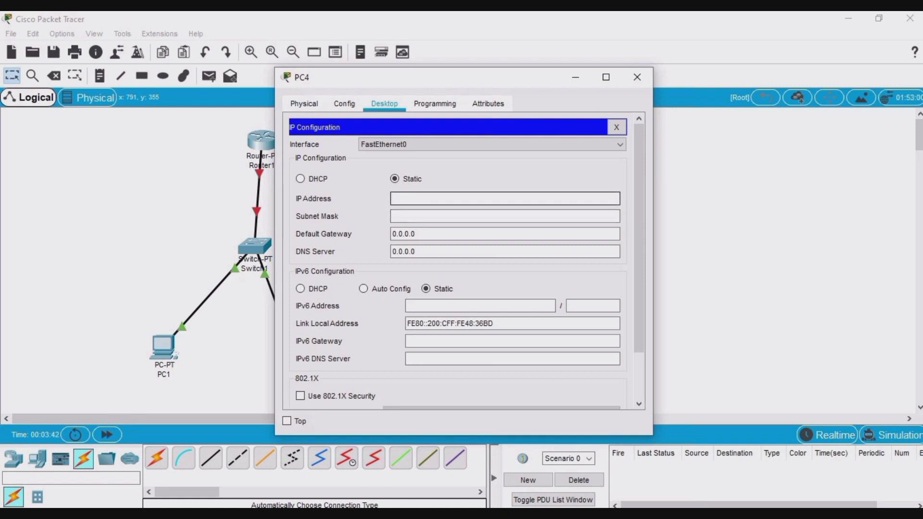
{"action": "type", "text": "192.168.2.4"}
{"action": "key", "text": "Tab"}
{"action": "key", "text": "Tab"}
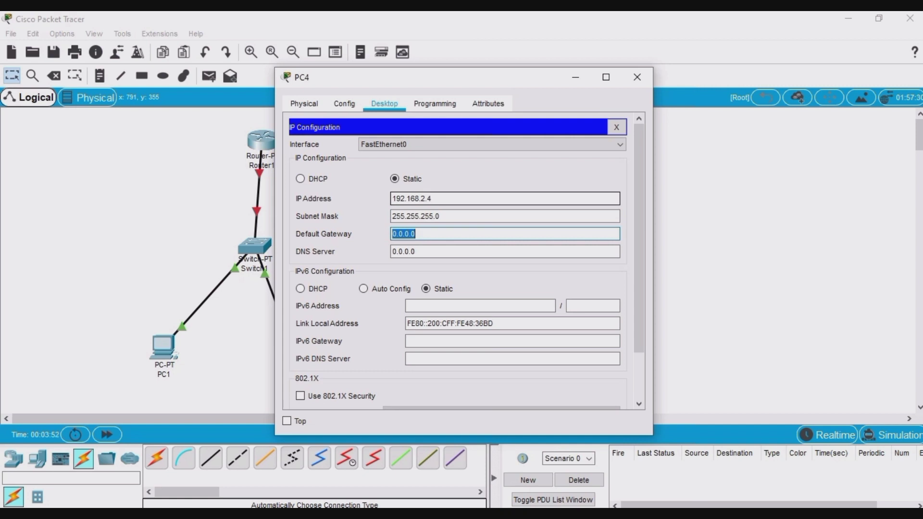
{"action": "type", "text": "192.168.2.254"}
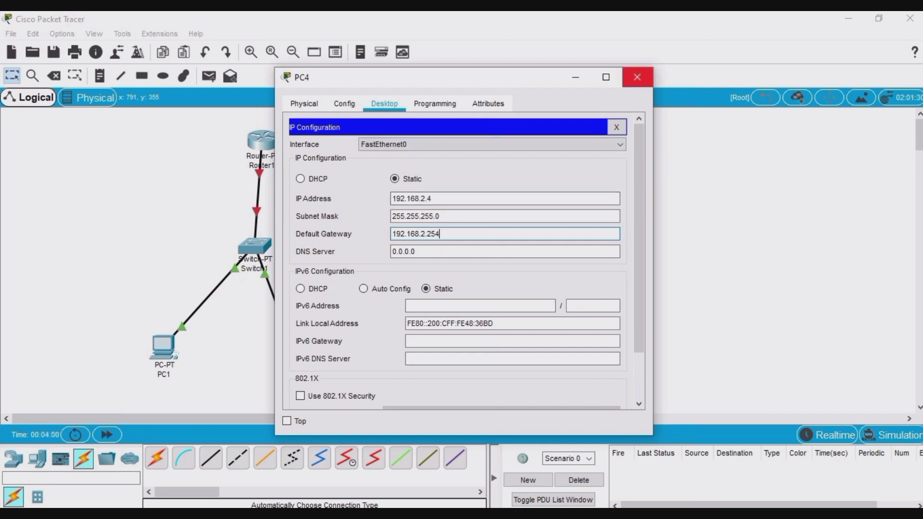
{"action": "left_click", "coordinate": [638, 77]}
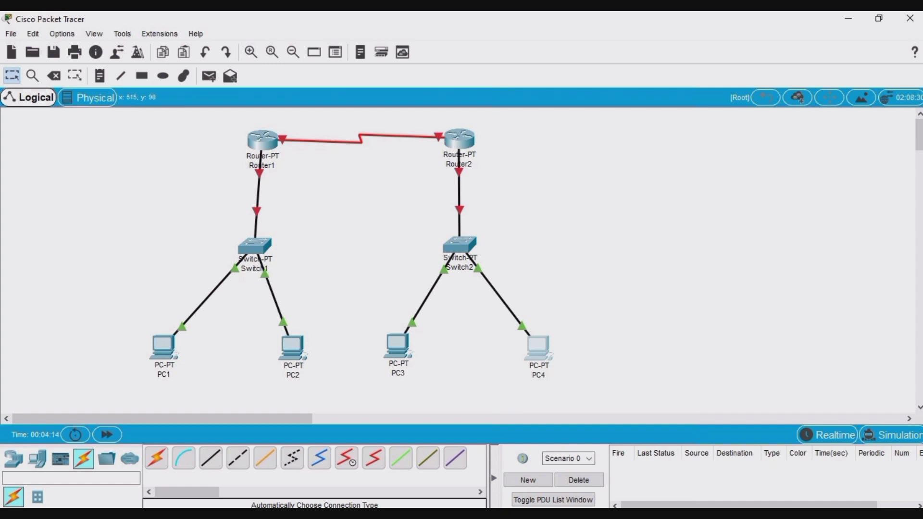
Assign 192.168.1.254 with subnet mask 255.255.255.0 to Router1's FastEthernet0/0 interface and turn the port on.
{"action": "left_click", "coordinate": [262, 139]}
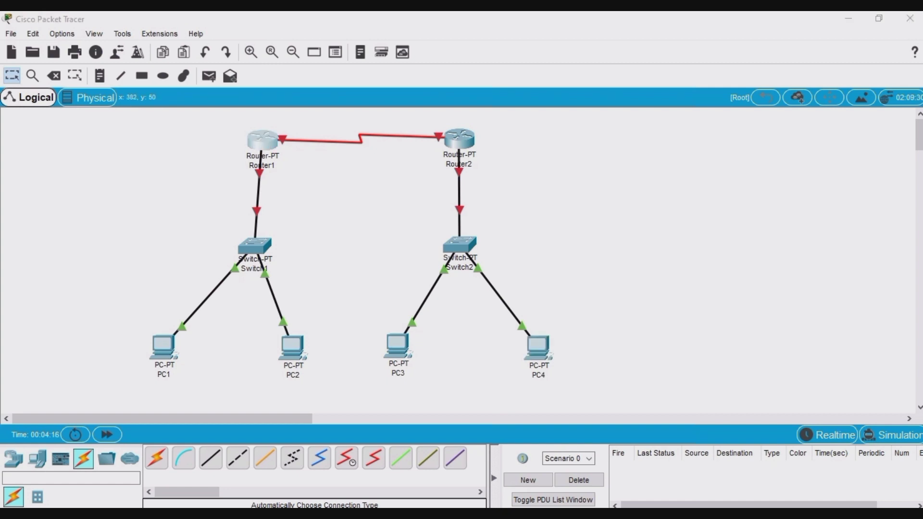
{"action": "left_click", "coordinate": [345, 103]}
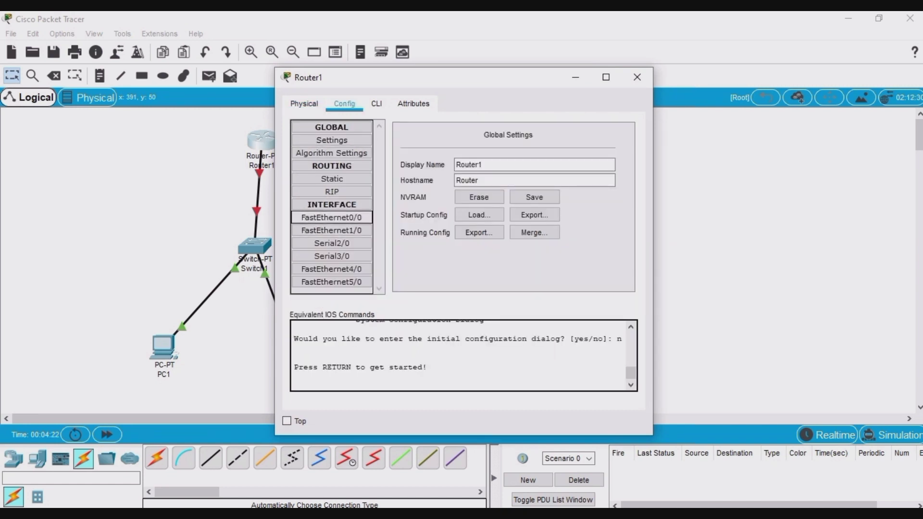
{"action": "left_click", "coordinate": [331, 217]}
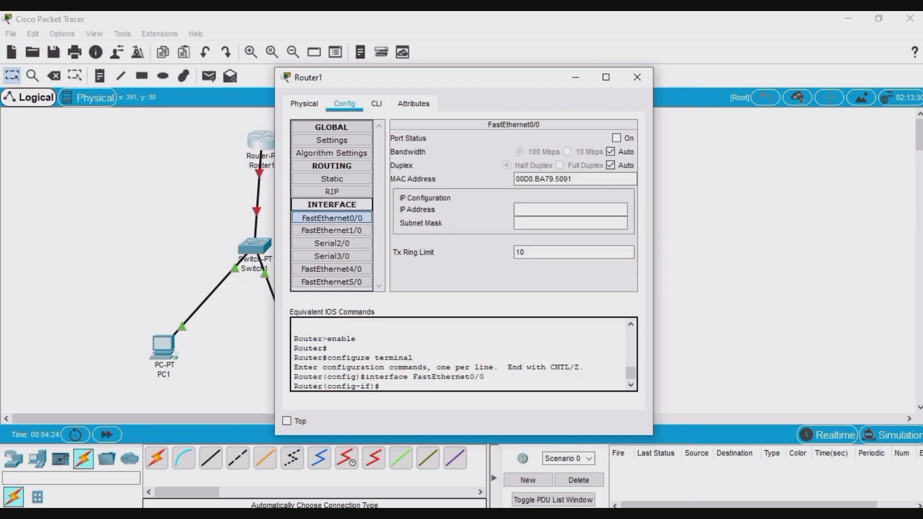
{"action": "left_click", "coordinate": [570, 210]}
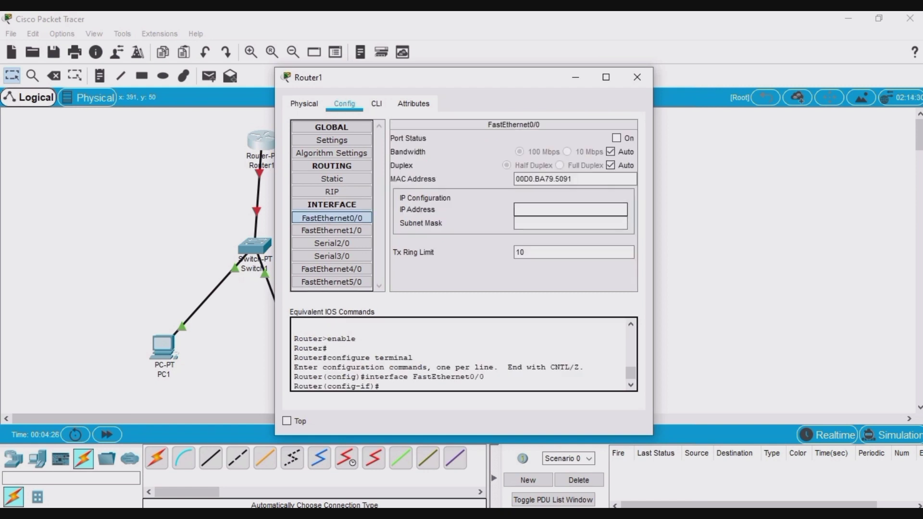
{"action": "type", "text": "192.168.1.254"}
{"action": "key", "text": "Tab"}
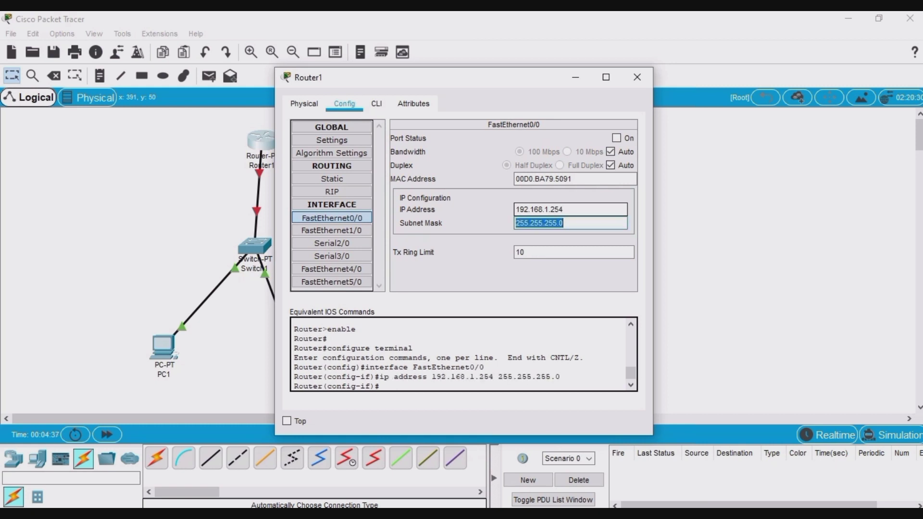
{"action": "key", "text": "Return"}
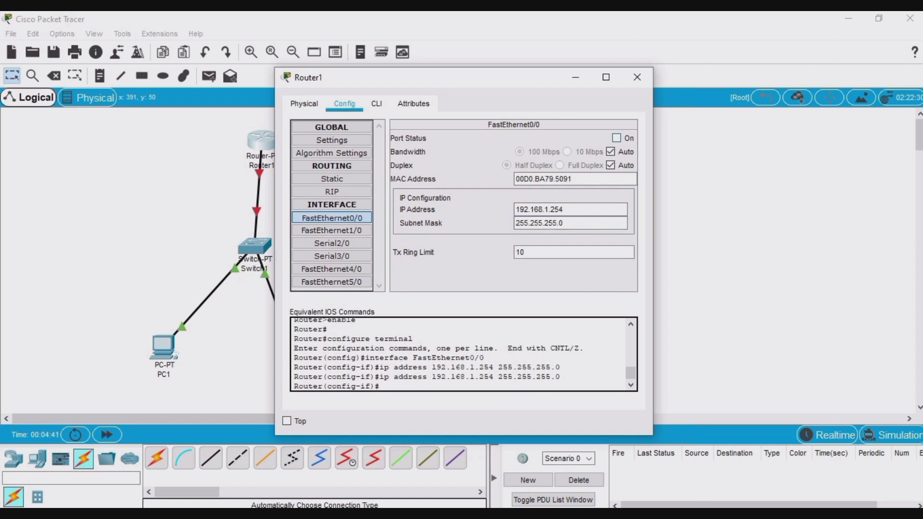
{"action": "left_click", "coordinate": [617, 139]}
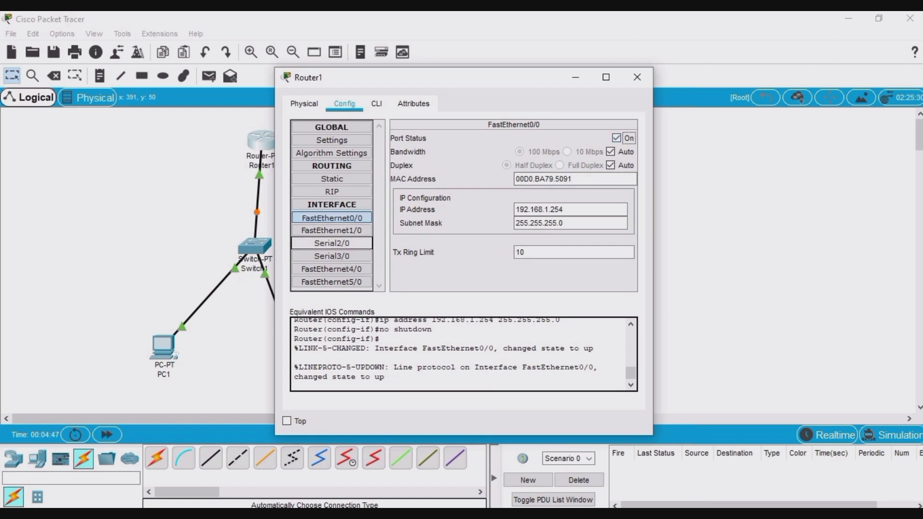
Assign 12.12.12.1 with subnet mask 255.255.255.0 to Router1's Serial2/0 interface and turn the port on.
{"action": "left_click", "coordinate": [332, 243]}
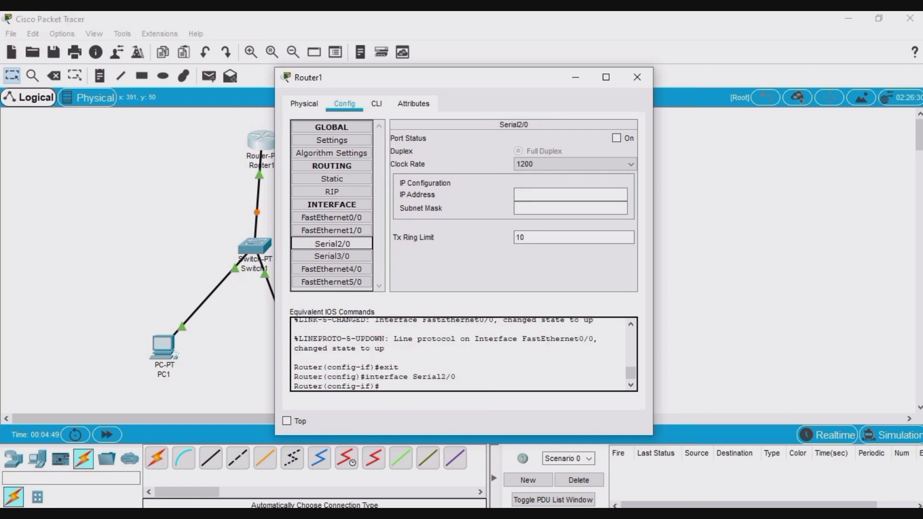
{"action": "left_click", "coordinate": [570, 194]}
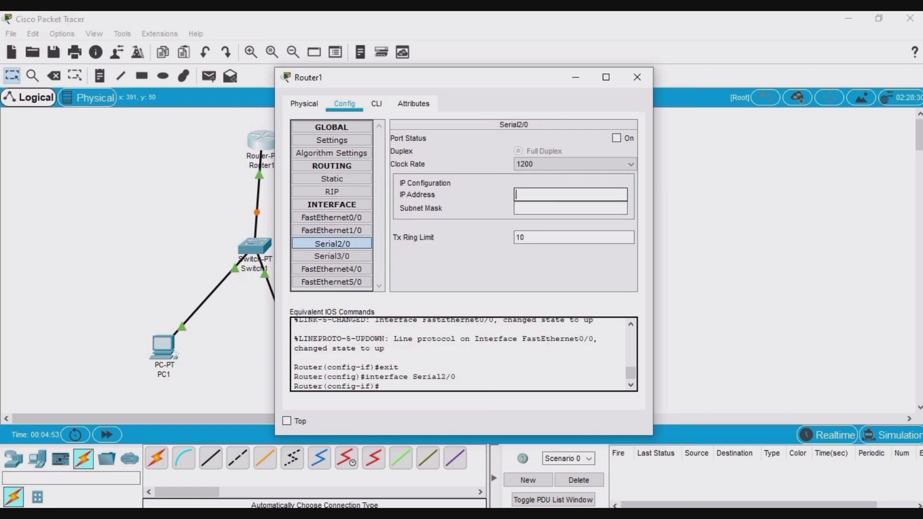
{"action": "type", "text": "12.12.12.1"}
{"action": "key", "text": "Tab"}
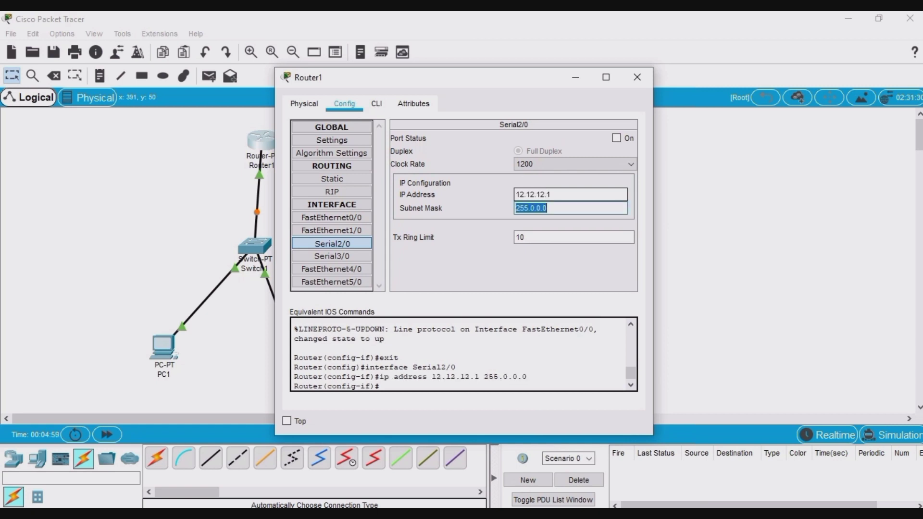
{"action": "key", "text": "End"}
{"action": "key", "text": "BackSpace"}
{"action": "key", "text": "BackSpace"}
{"action": "key", "text": "BackSpace"}
{"action": "key", "text": "BackSpace"}
{"action": "key", "text": "BackSpace"}
{"action": "key", "text": "BackSpace"}
{"action": "type", "text": ".255.255.0"}
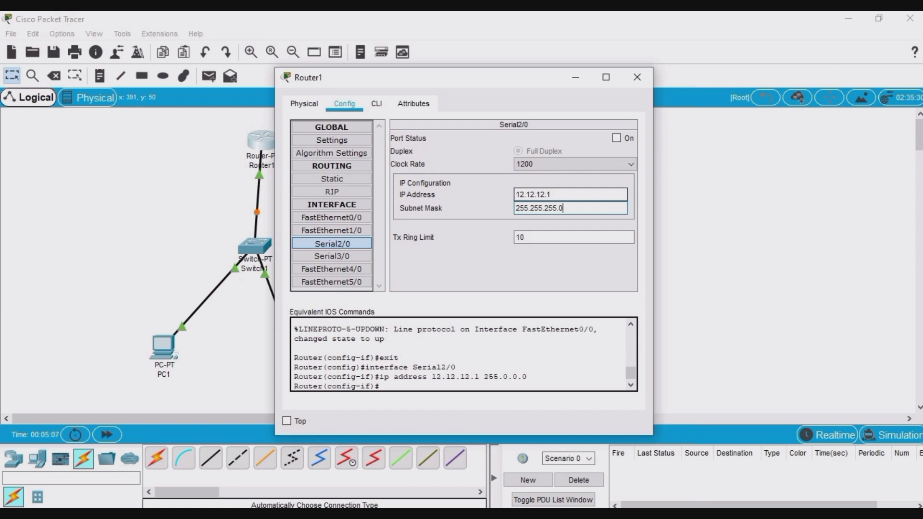
{"action": "key", "text": "ctrl+a"}
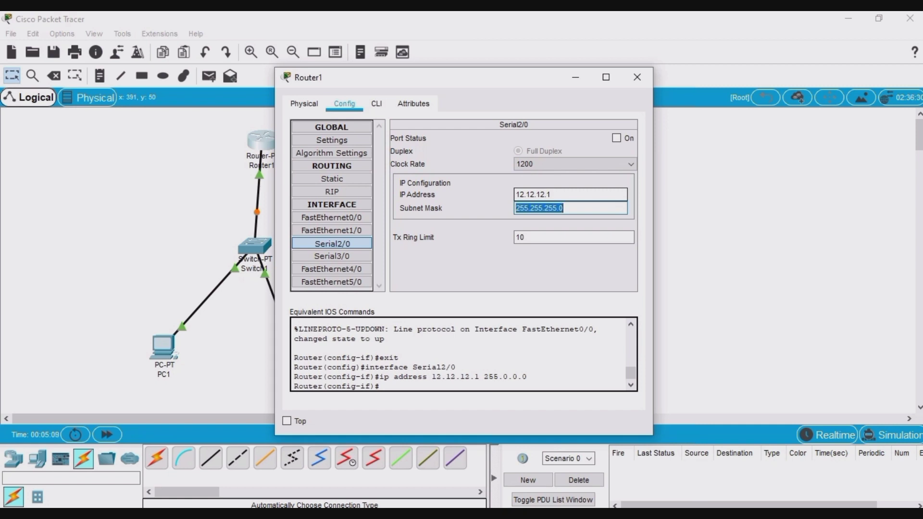
{"action": "key", "text": "Return"}
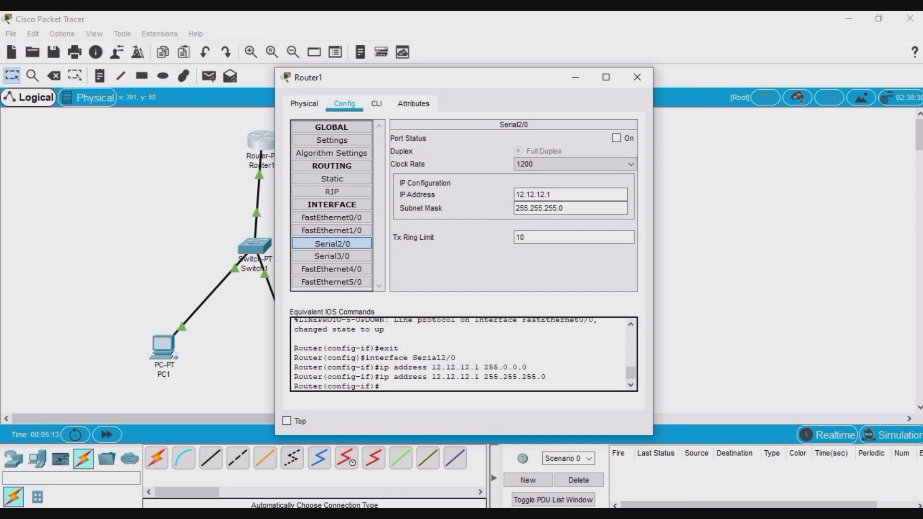
{"action": "left_click", "coordinate": [616, 138]}
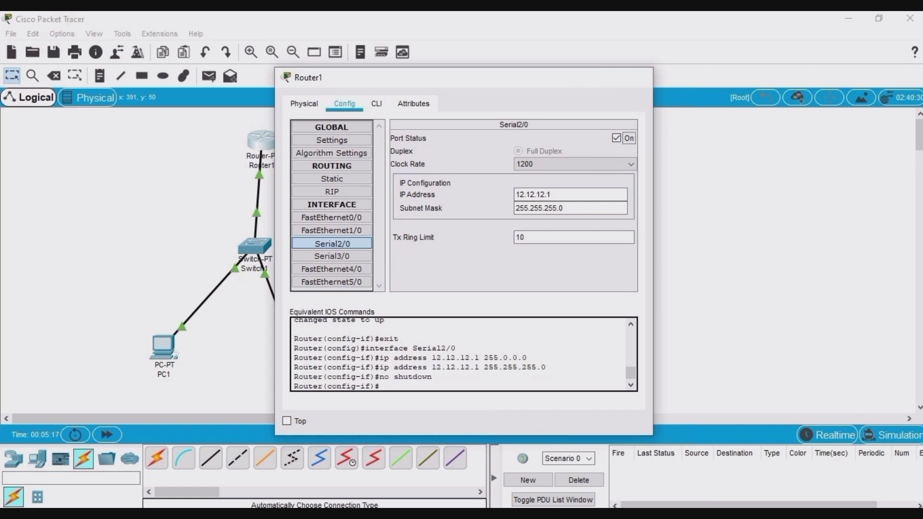
{"action": "left_click", "coordinate": [637, 77]}
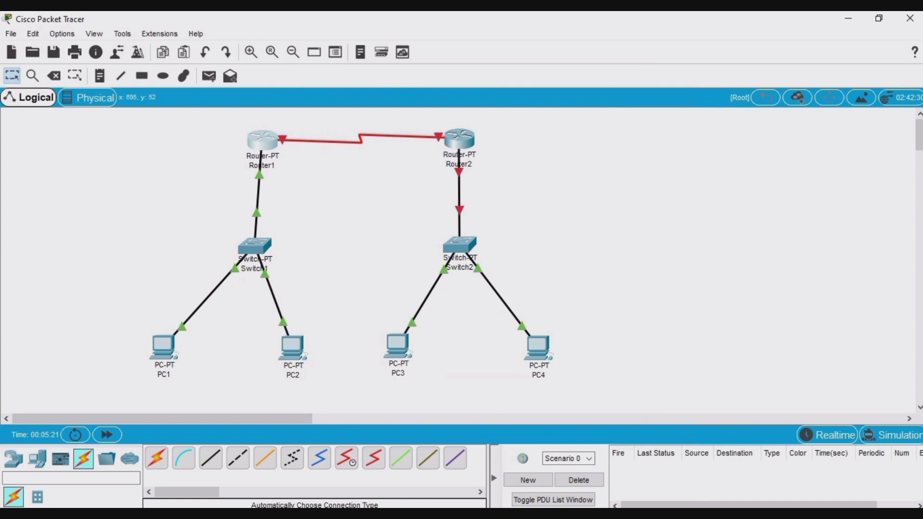
Assign 192.168.2.254 with subnet mask 255.255.255.0 to Router2's FastEthernet0/0 interface and turn the port on.
{"action": "left_click", "coordinate": [460, 139]}
{"action": "left_click", "coordinate": [345, 104]}
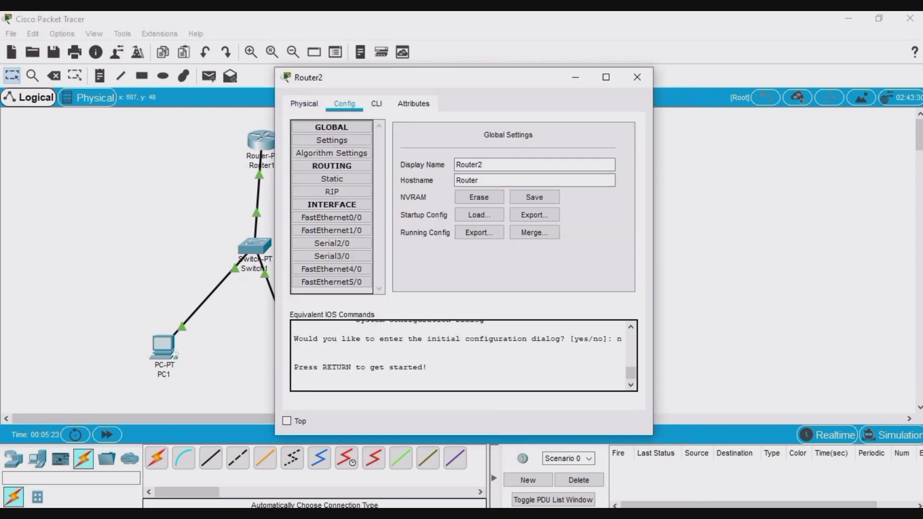
{"action": "left_click", "coordinate": [332, 217]}
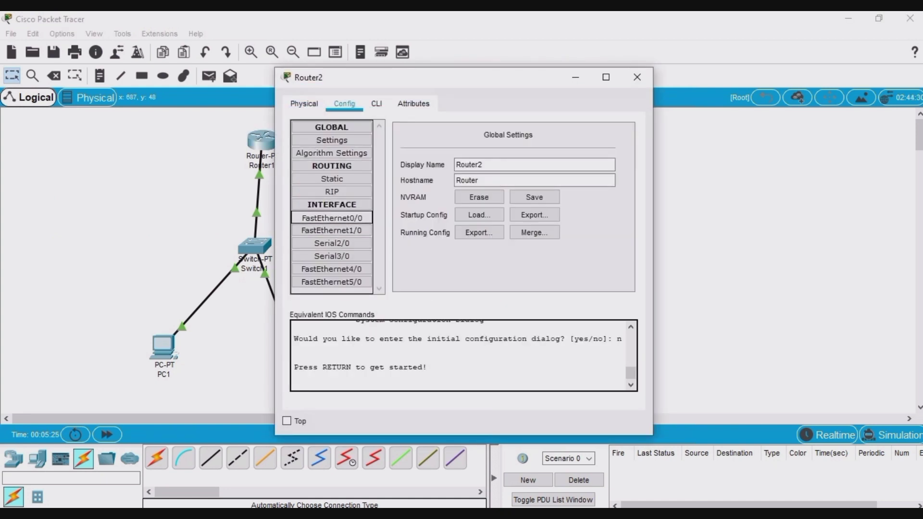
{"action": "left_click", "coordinate": [571, 209]}
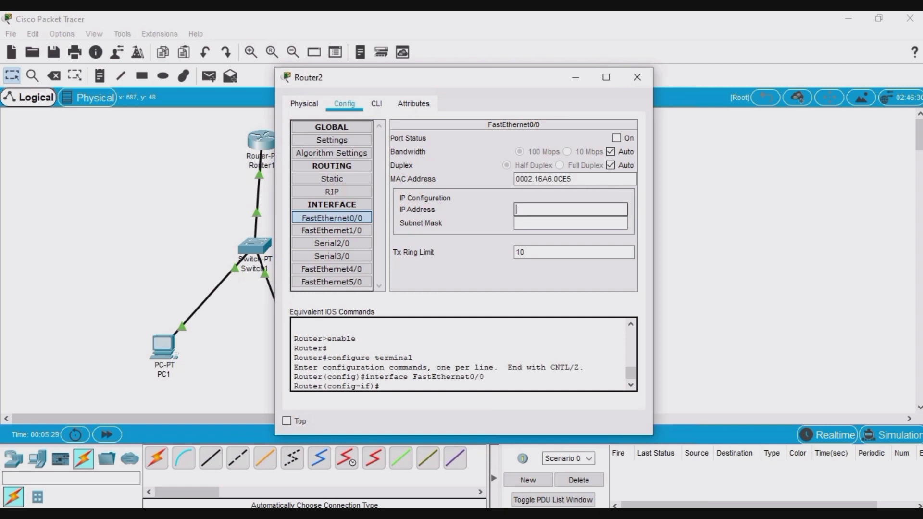
{"action": "type", "text": "192.168.2.254"}
{"action": "key", "text": "Tab"}
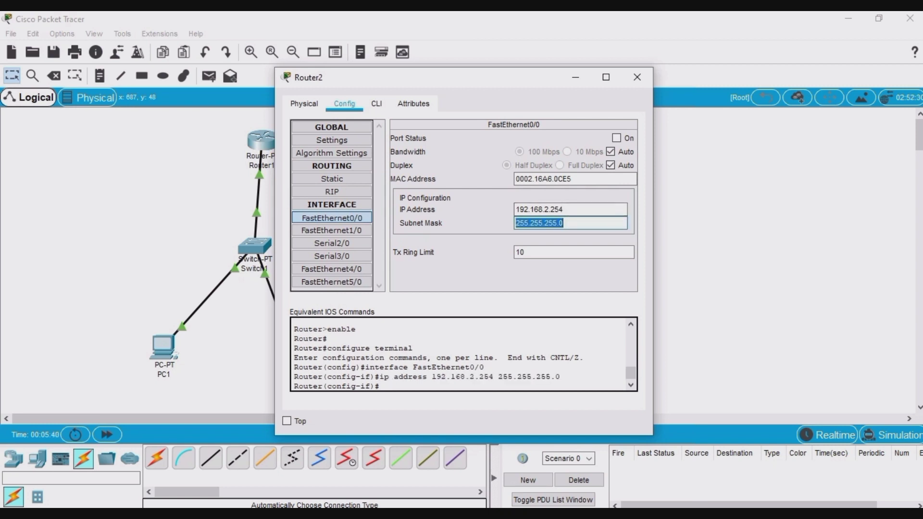
{"action": "left_click", "coordinate": [616, 138]}
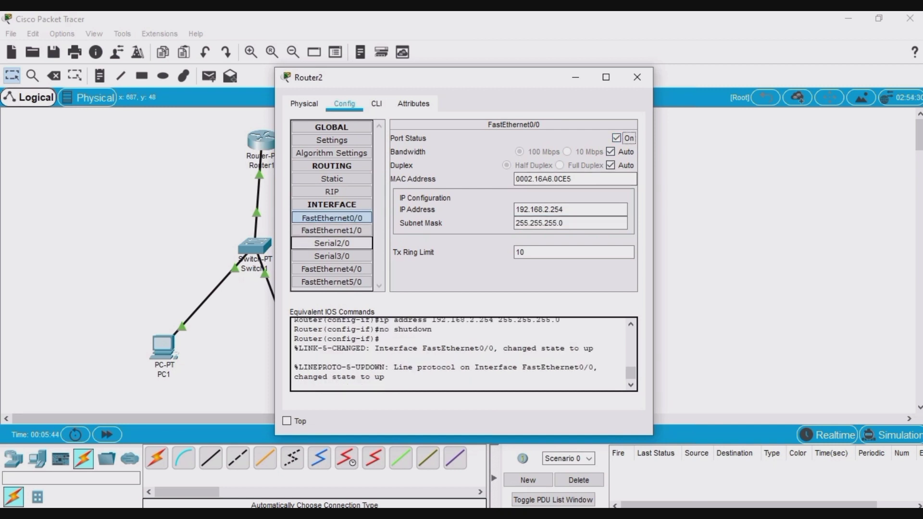
Assign 12.12.12.2 with subnet mask 255.255.255.0 to Router2's Serial2/0 interface and turn the port on.
{"action": "left_click", "coordinate": [332, 244]}
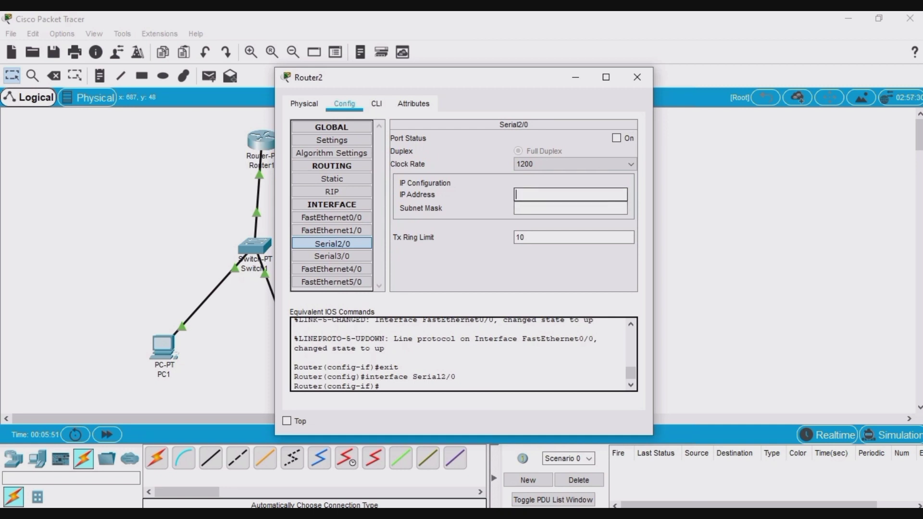
{"action": "type", "text": "12.12.12.2"}
{"action": "key", "text": "Tab"}
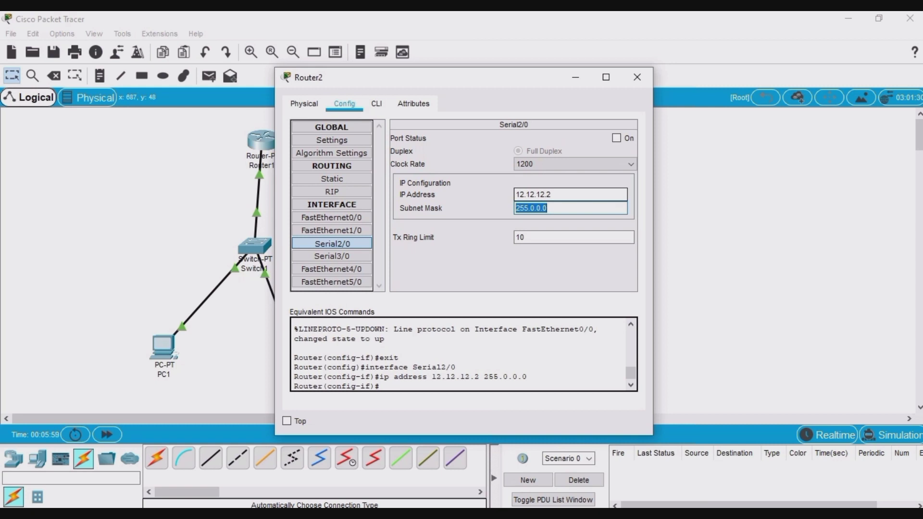
{"action": "type", "text": "255.255.255.0"}
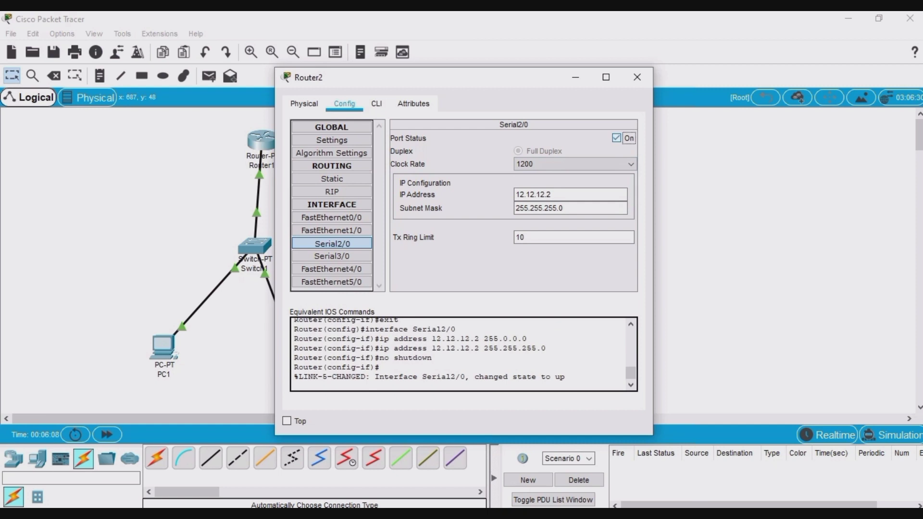
{"action": "left_click", "coordinate": [637, 77]}
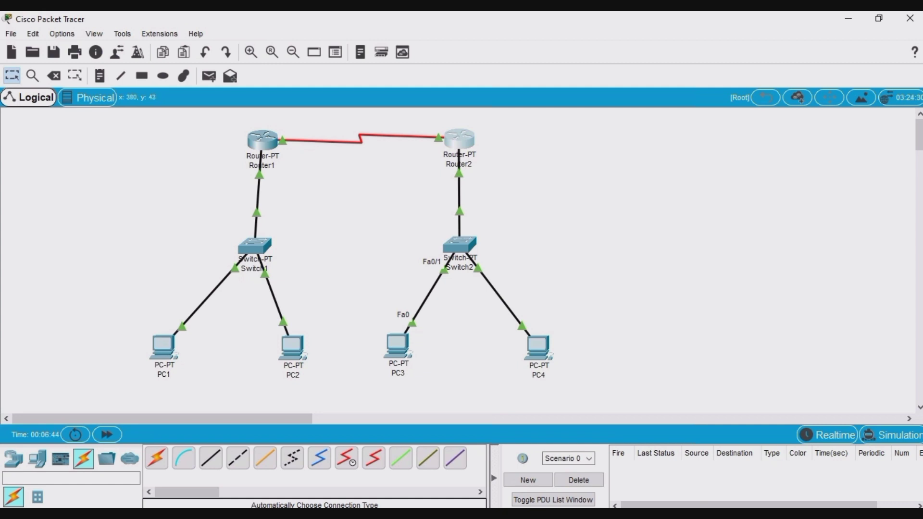
Add a static route on Router1 to network 192.168.2.0, mask 255.255.255.0, with next hop 12.12.12.2.
{"action": "left_click", "coordinate": [262, 139]}
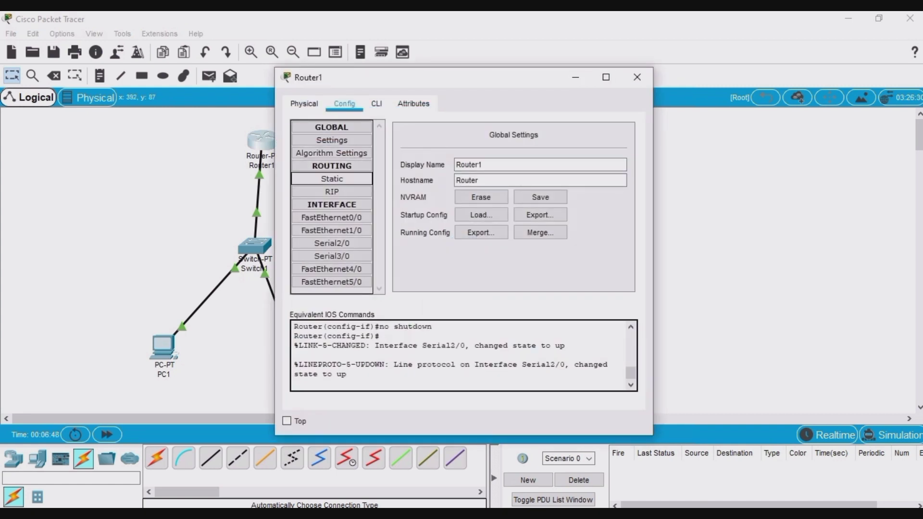
{"action": "left_click", "coordinate": [332, 179]}
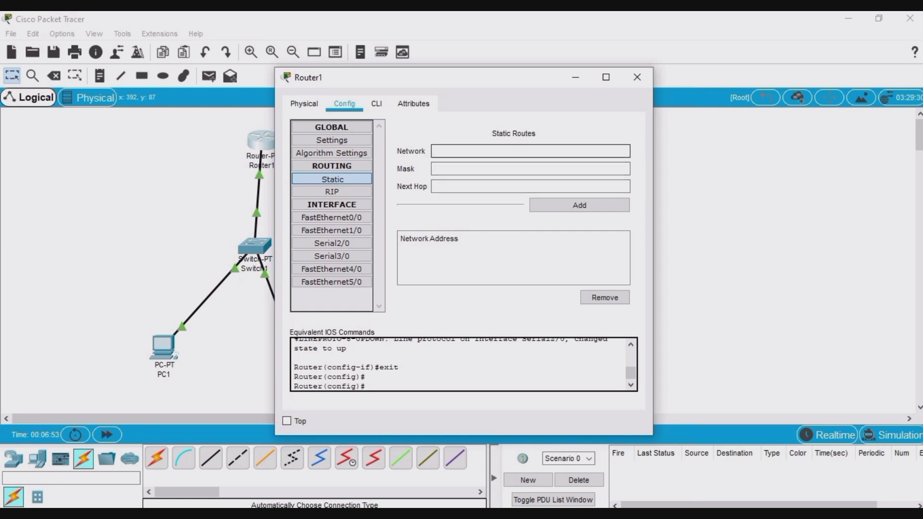
{"action": "type", "text": "192.168.2.0"}
{"action": "left_click", "coordinate": [531, 168]}
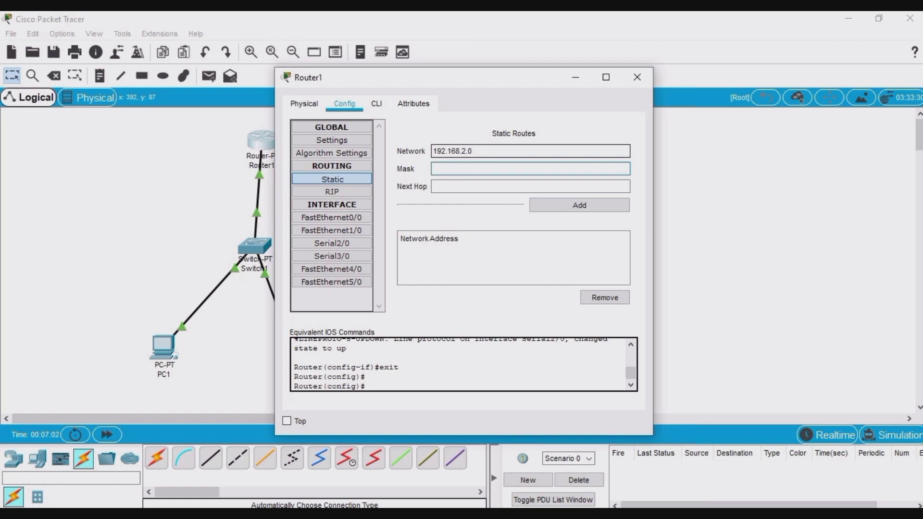
{"action": "type", "text": "255.255.255.0"}
{"action": "left_click", "coordinate": [530, 186]}
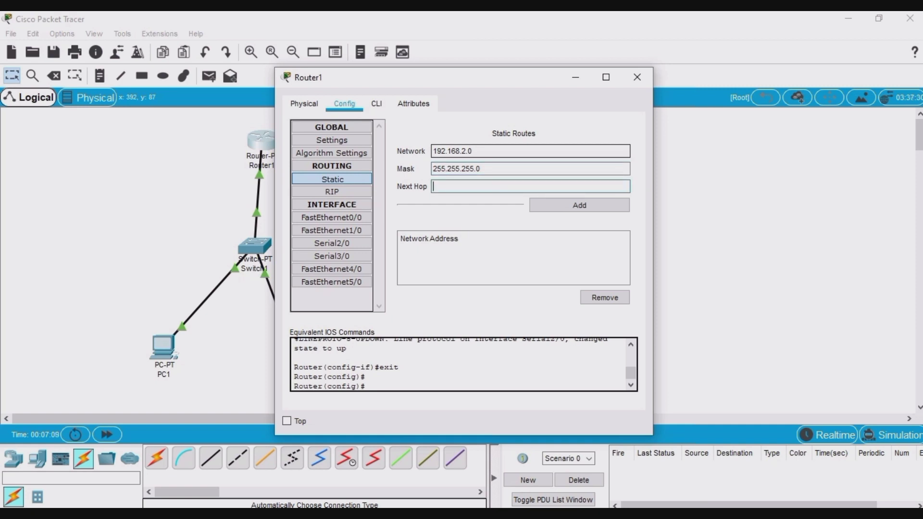
{"action": "type", "text": "12.12.12.2"}
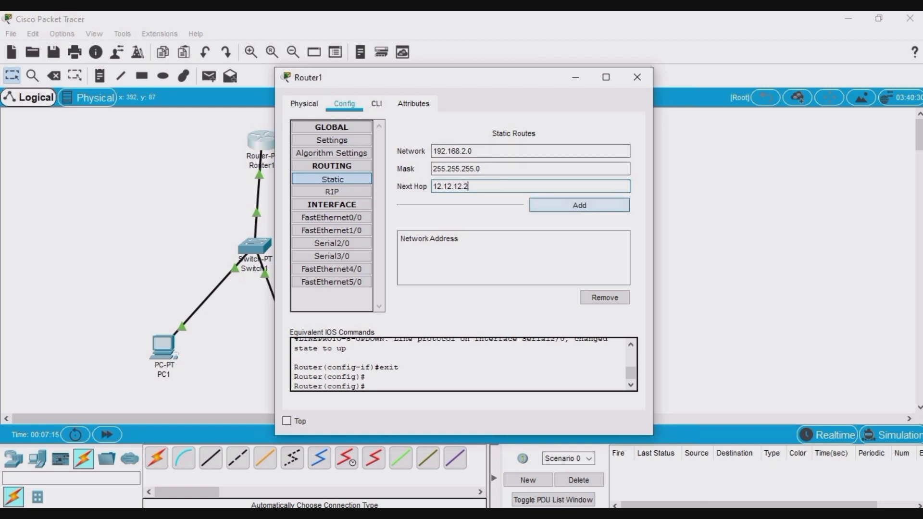
{"action": "left_click", "coordinate": [579, 205]}
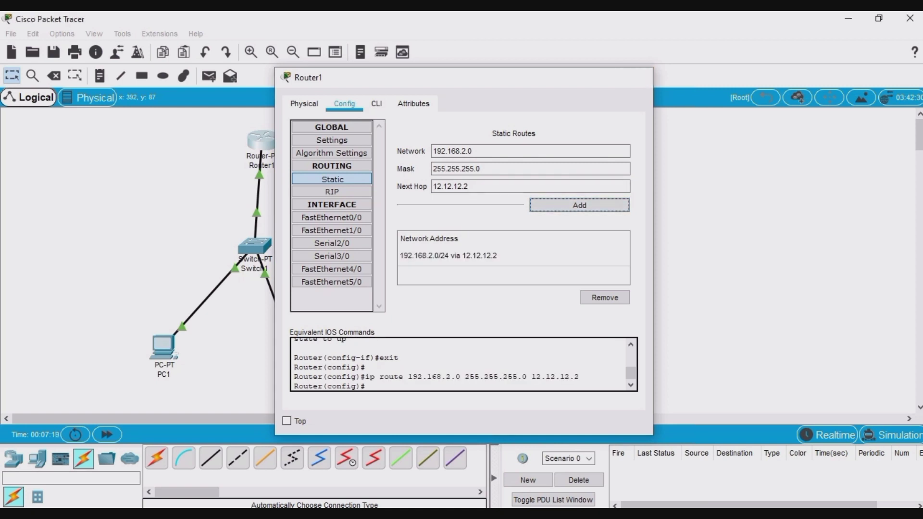
{"action": "left_click", "coordinate": [637, 77]}
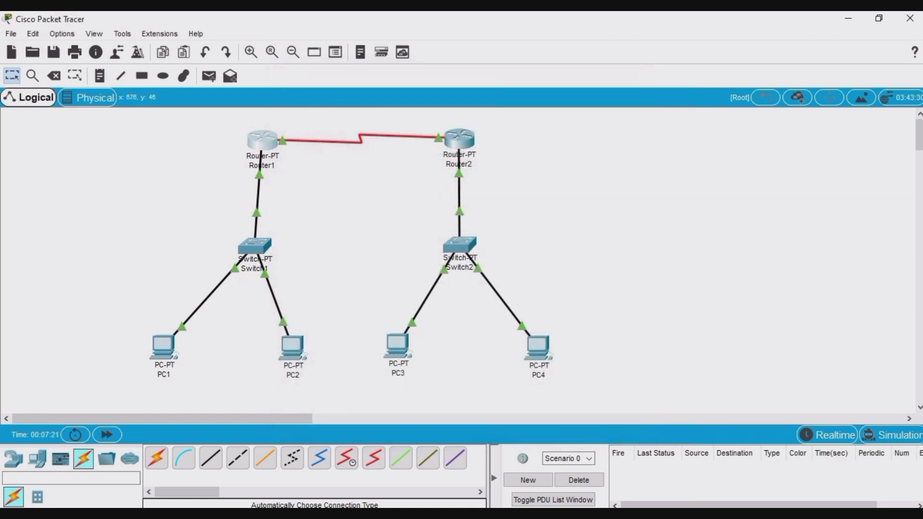
Add a static route on Router2 to network 192.168.1.0, mask 255.255.255.0, with next hop 12.12.12.1.
{"action": "left_click", "coordinate": [460, 139]}
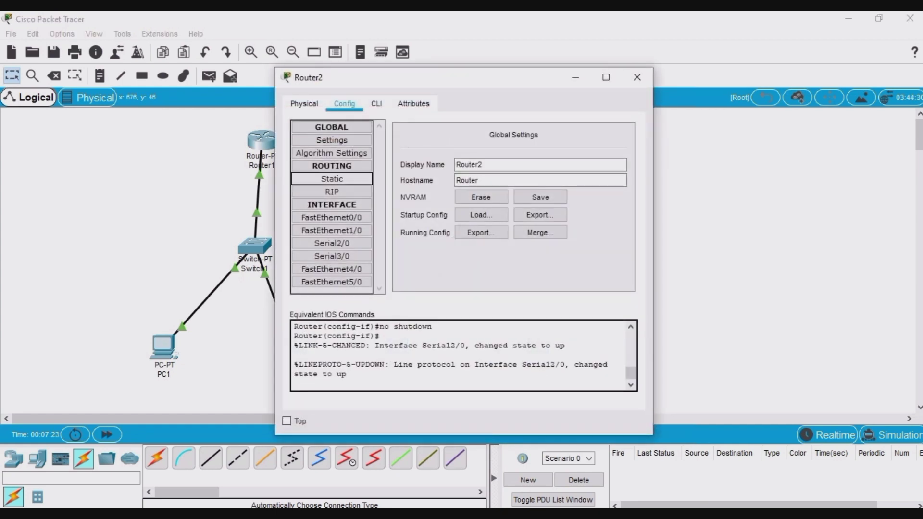
{"action": "left_click", "coordinate": [332, 179]}
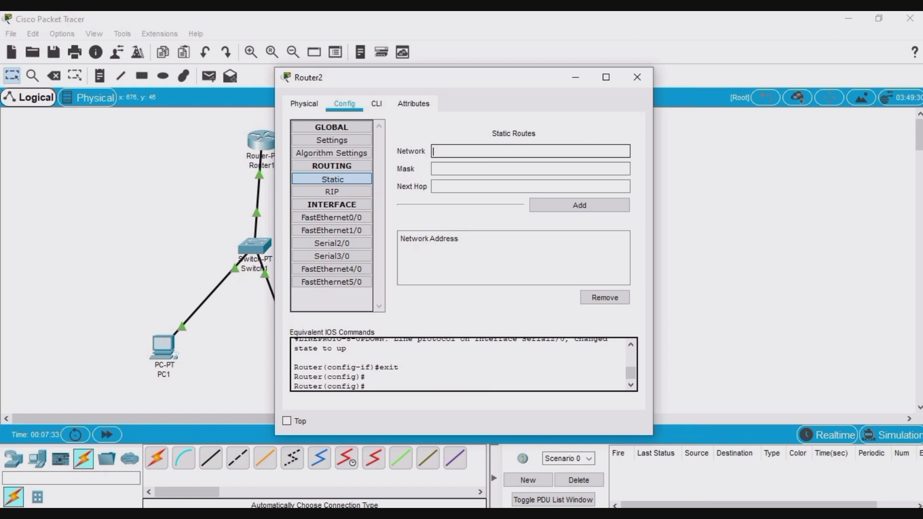
{"action": "type", "text": "192.168.1.0"}
{"action": "left_click", "coordinate": [435, 168]}
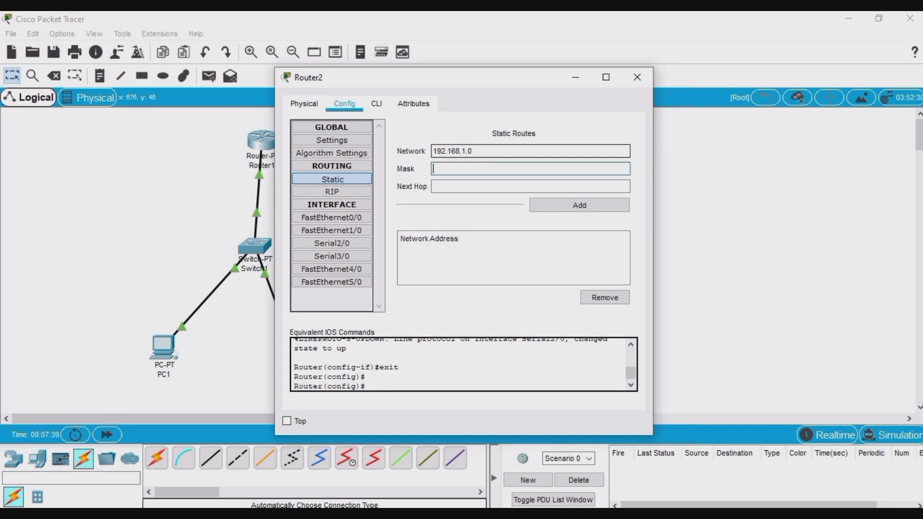
{"action": "type", "text": "255.255.255.0"}
{"action": "key", "text": "Tab"}
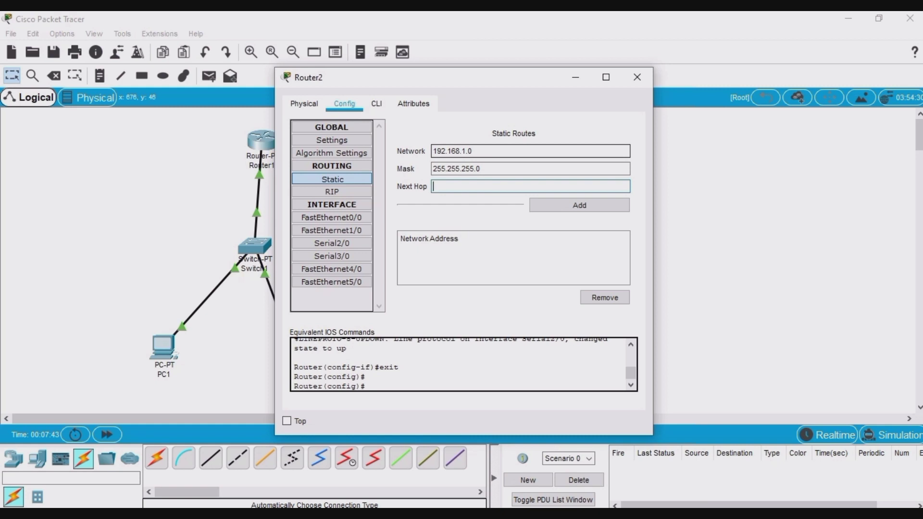
{"action": "type", "text": "12.12.12.1"}
{"action": "key", "text": "Tab"}
{"action": "key", "text": "Return"}
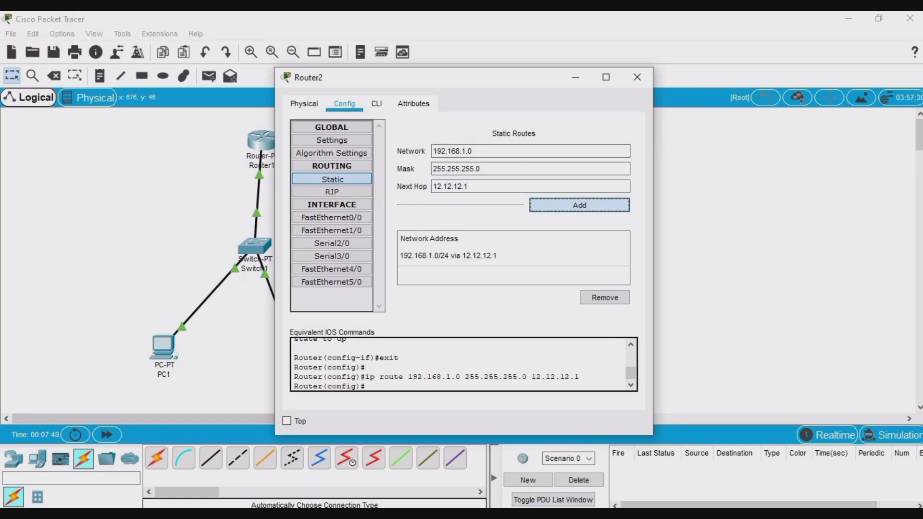
{"action": "left_click", "coordinate": [637, 77]}
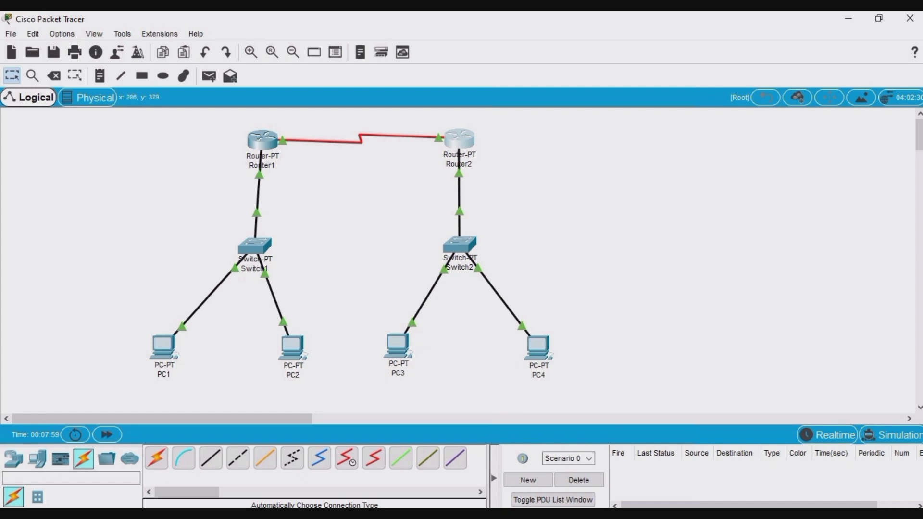
Ping PC3 at 192.168.2.3 from PC1's command prompt.
{"action": "left_click", "coordinate": [164, 347]}
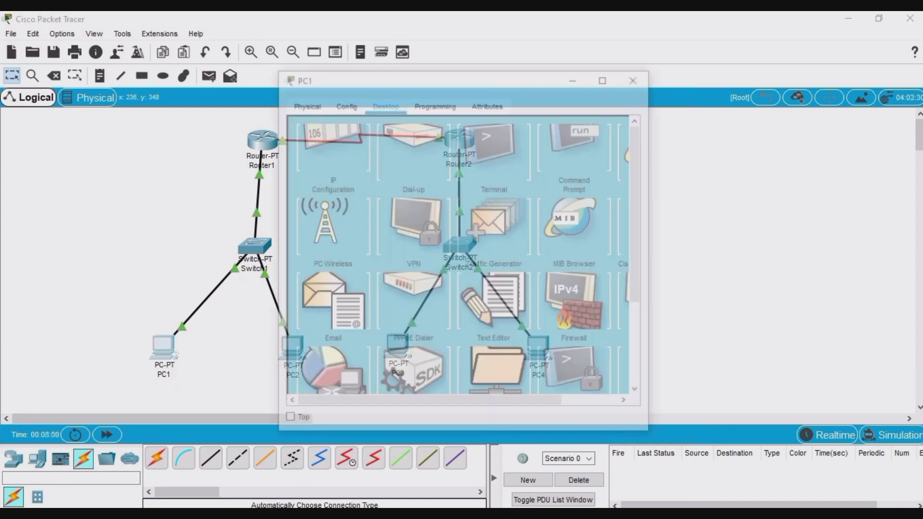
{"action": "left_click", "coordinate": [577, 159]}
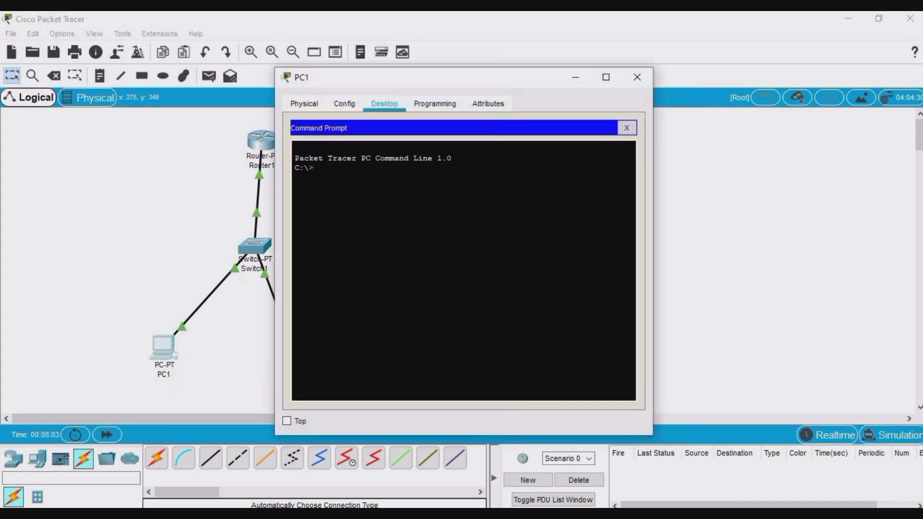
{"action": "type", "text": "ping"}
{"action": "type", "text": "192.168.2.3"}
{"action": "key", "text": "Return"}
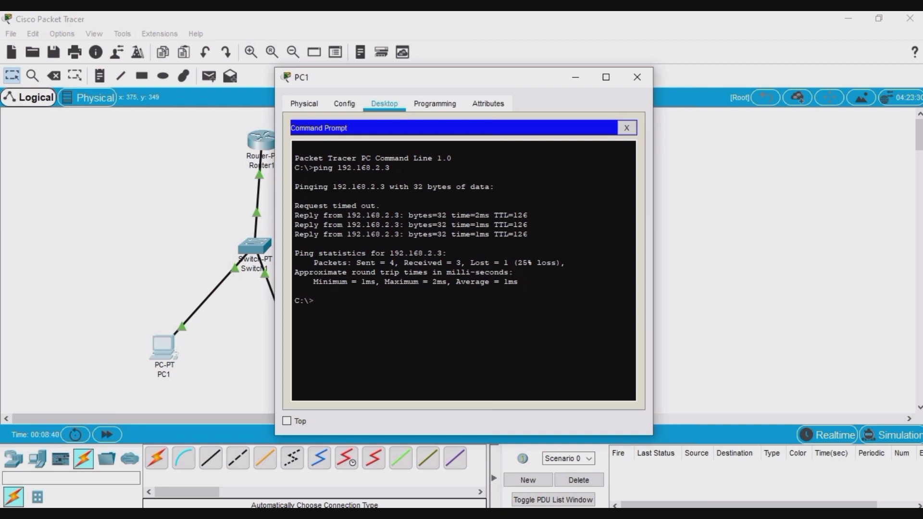
Ping PC4 at 192.168.2.4 from PC1, and trace the route to 192.168.2.3 with tracert.
{"action": "type", "text": "ping 192.168.2.4"}
{"action": "key", "text": "Return"}
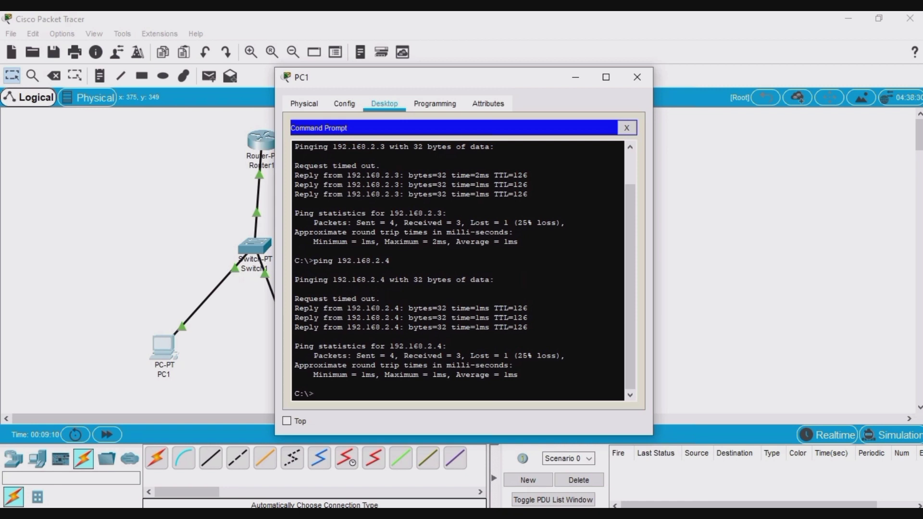
{"action": "type", "text": "tracert 192.168.2.3"}
{"action": "key", "text": "Return"}
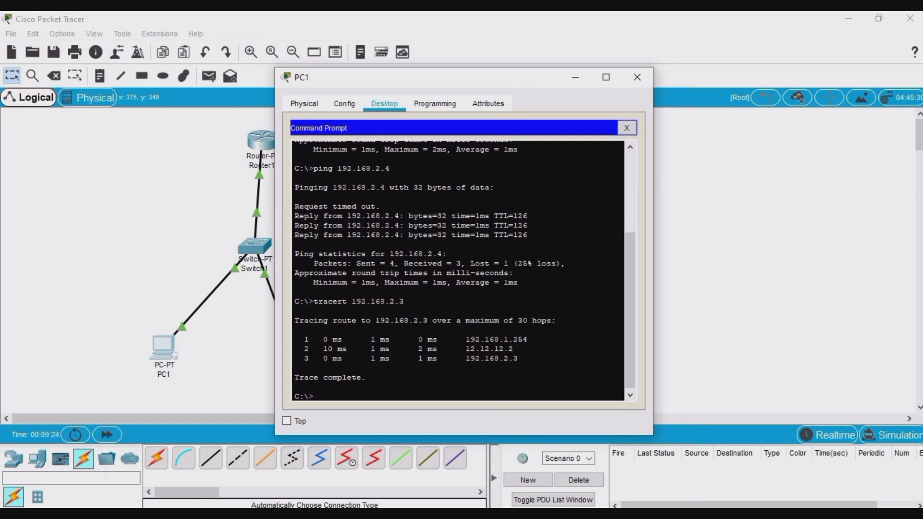
Examine each hop address in the tracert output on PC1, and close the PC1 window.
{"action": "left_click_drag", "start_coordinate": [527, 340], "coordinate": [465, 340]}
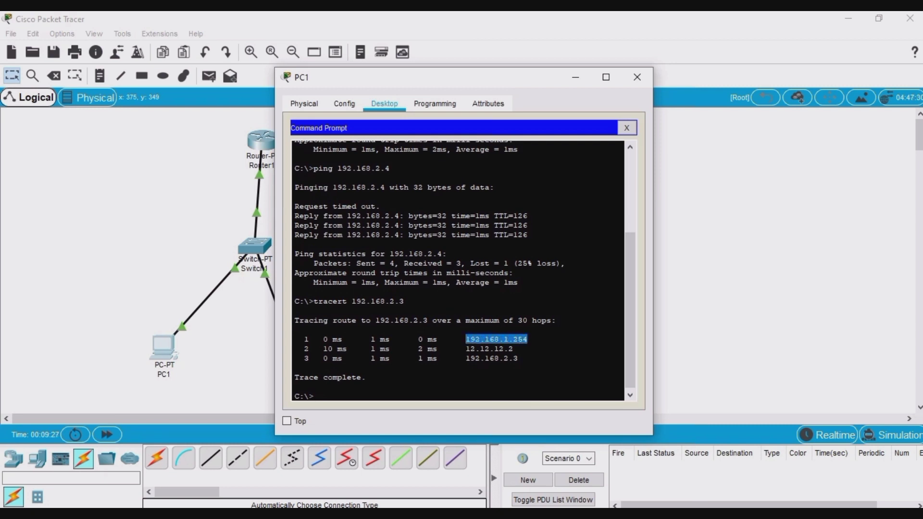
{"action": "left_click_drag", "start_coordinate": [514, 349], "coordinate": [465, 349]}
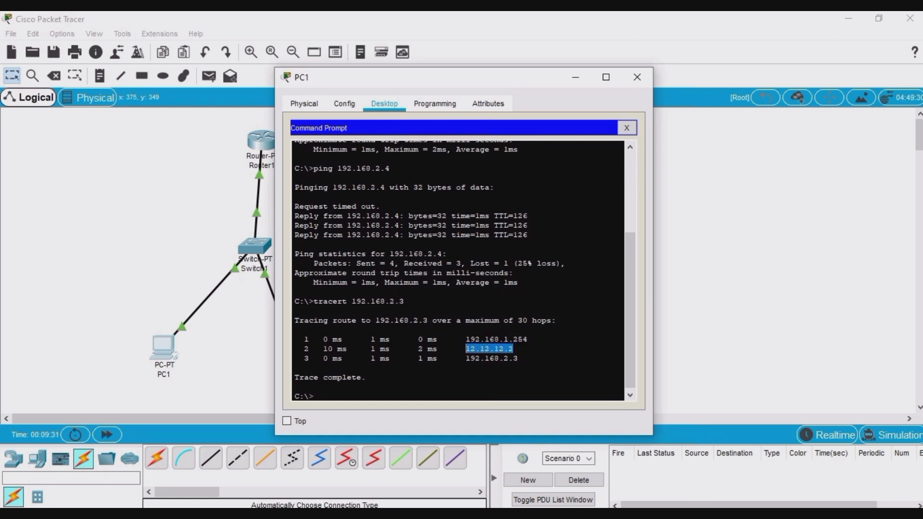
{"action": "left_click_drag", "start_coordinate": [518, 359], "coordinate": [465, 359]}
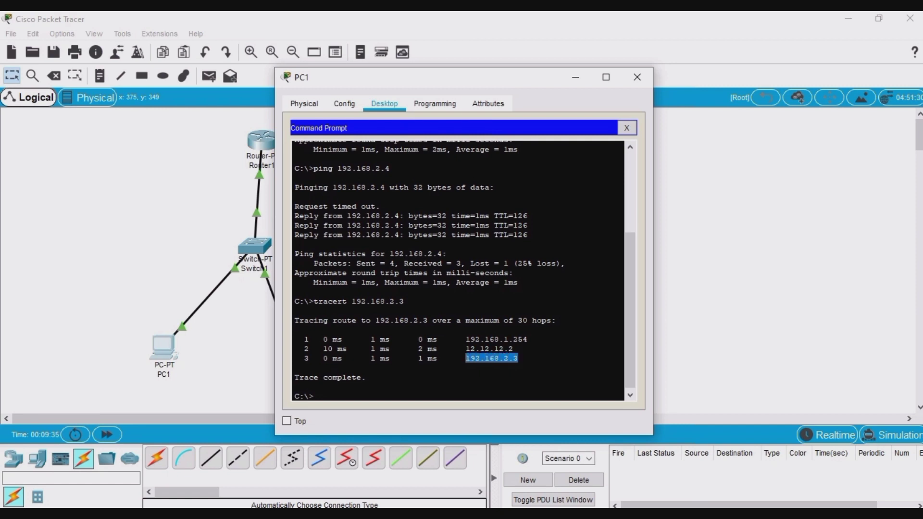
{"action": "left_click", "coordinate": [465, 359]}
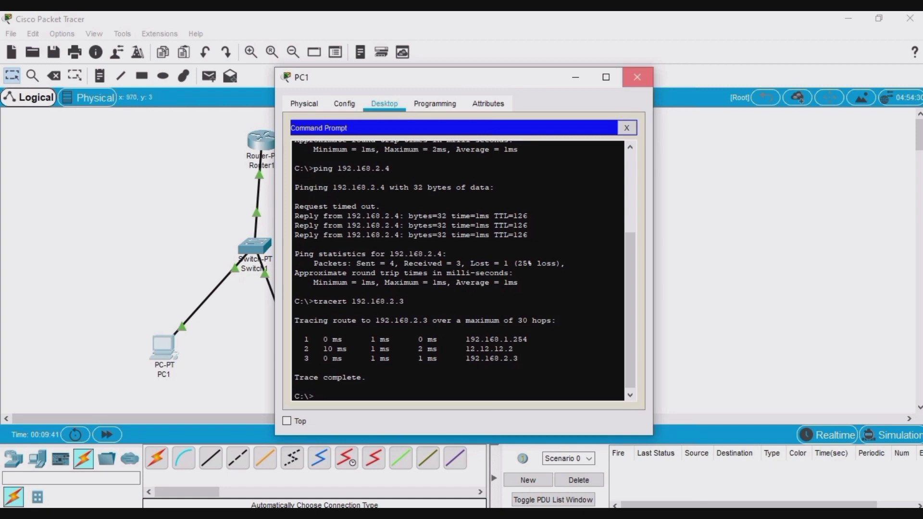
{"action": "left_click", "coordinate": [637, 77]}
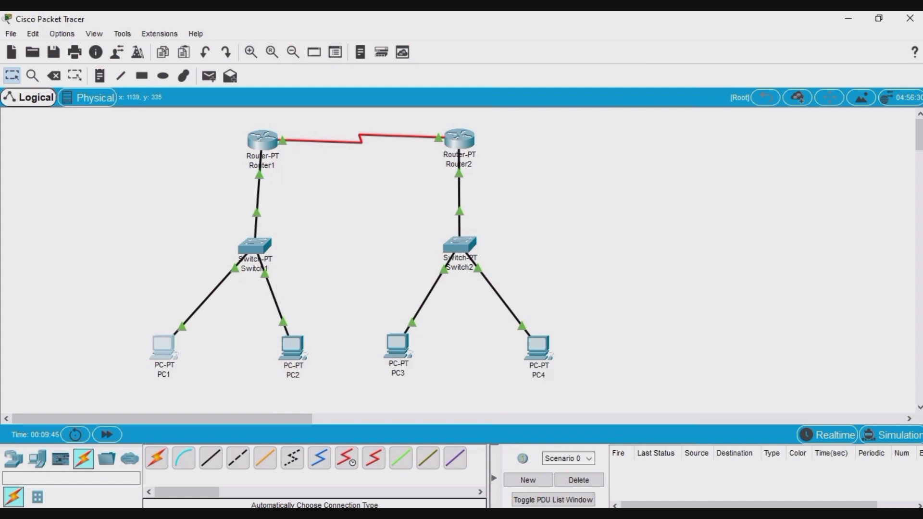
Switch to Simulation mode and limit the visible event filters to ICMP only.
{"action": "left_click", "coordinate": [891, 436]}
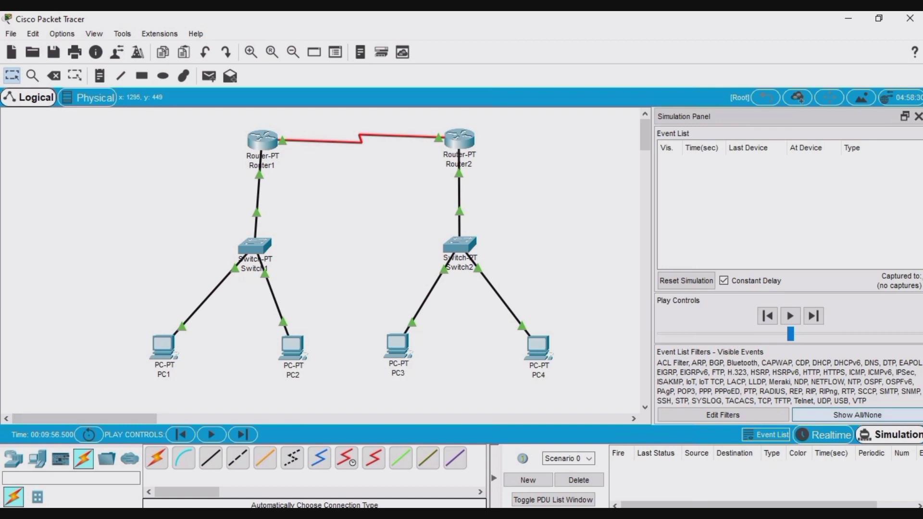
{"action": "left_click", "coordinate": [858, 415]}
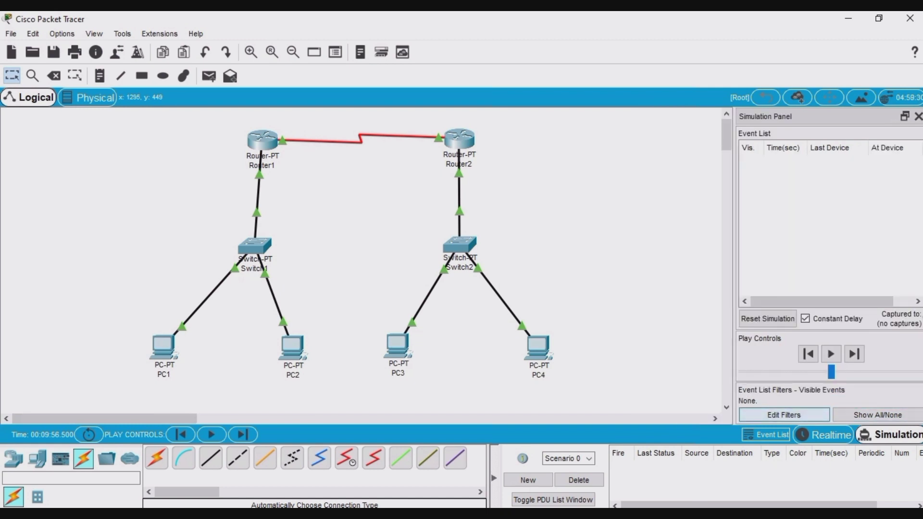
{"action": "left_click", "coordinate": [784, 415]}
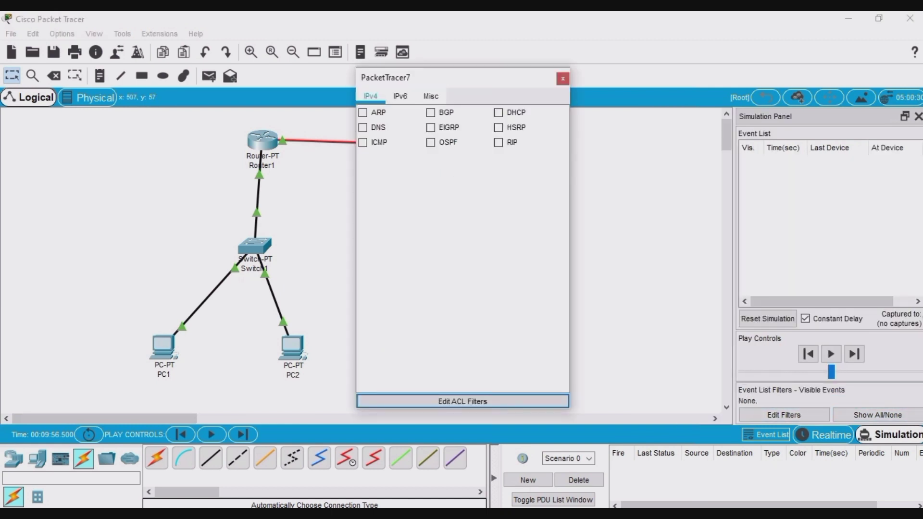
{"action": "left_click", "coordinate": [362, 142]}
{"action": "left_click", "coordinate": [562, 78]}
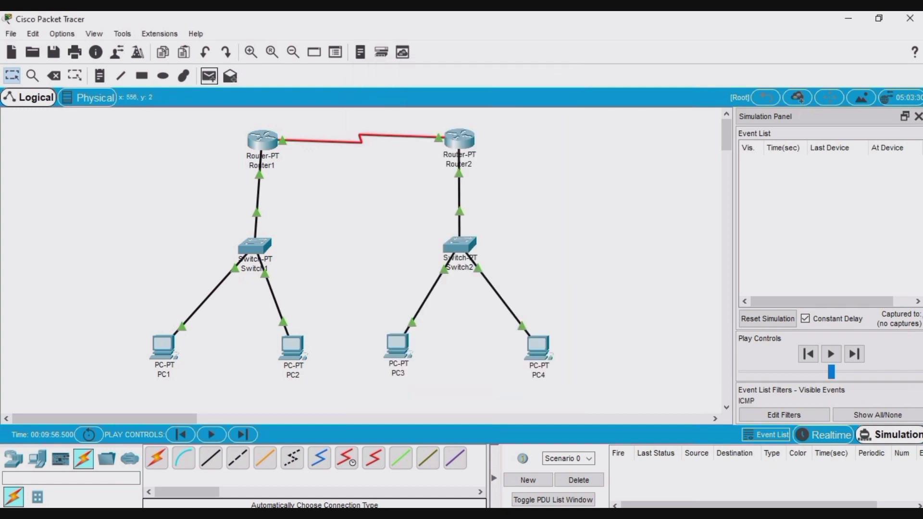
Add a simple PDU with PC1 as source and PC3 as destination.
{"action": "key", "text": "p"}
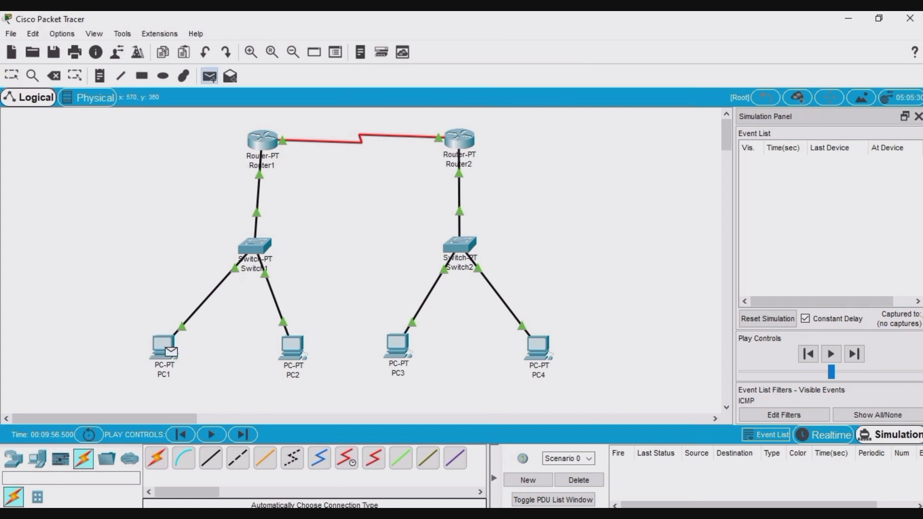
{"action": "left_click", "coordinate": [171, 350]}
{"action": "left_click", "coordinate": [399, 346]}
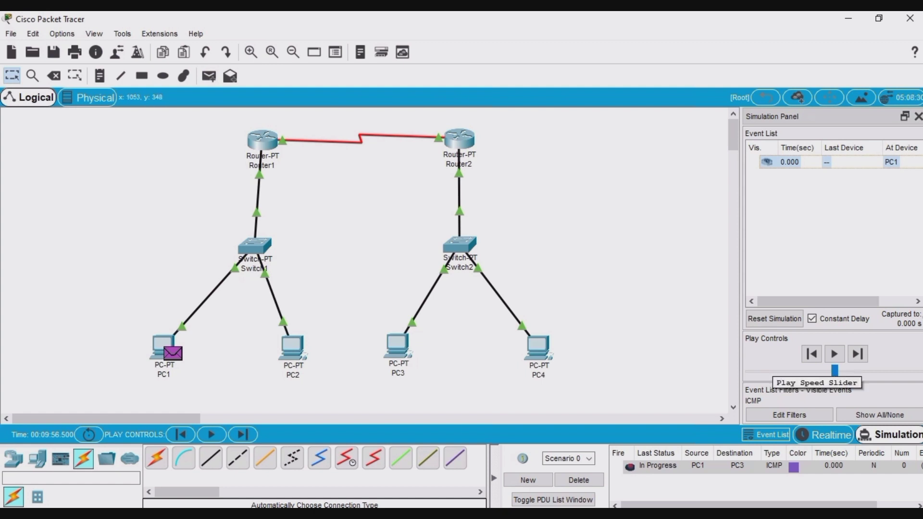
Advance the simulation event by event until the ICMP packet from PC1 reaches PC3.
{"action": "left_click", "coordinate": [858, 354]}
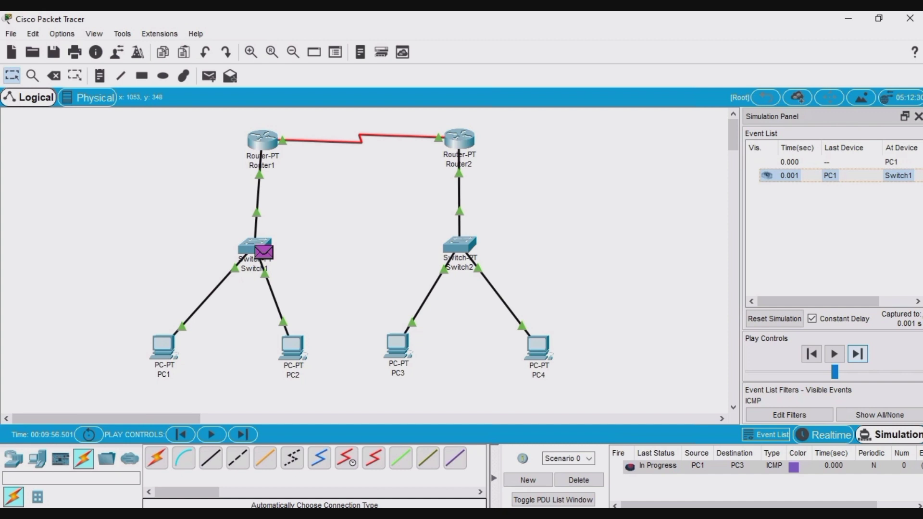
{"action": "left_click", "coordinate": [857, 354]}
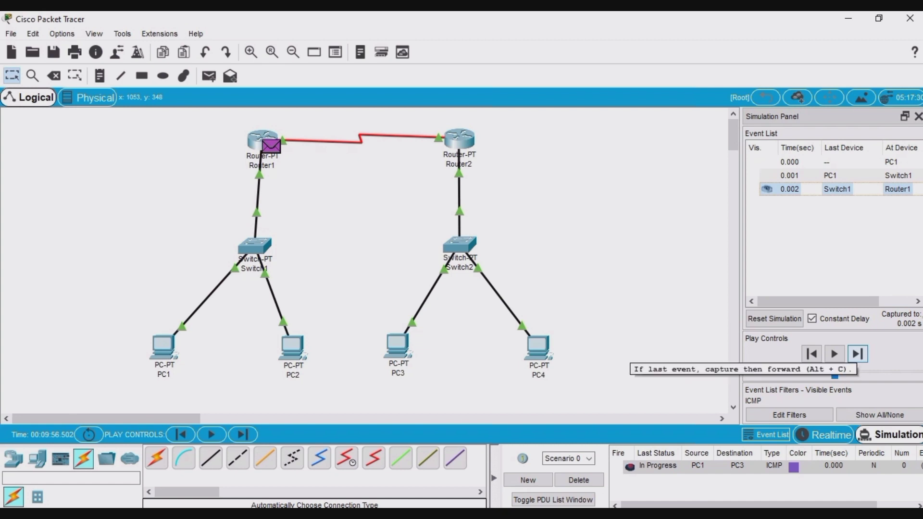
{"action": "left_click", "coordinate": [858, 354]}
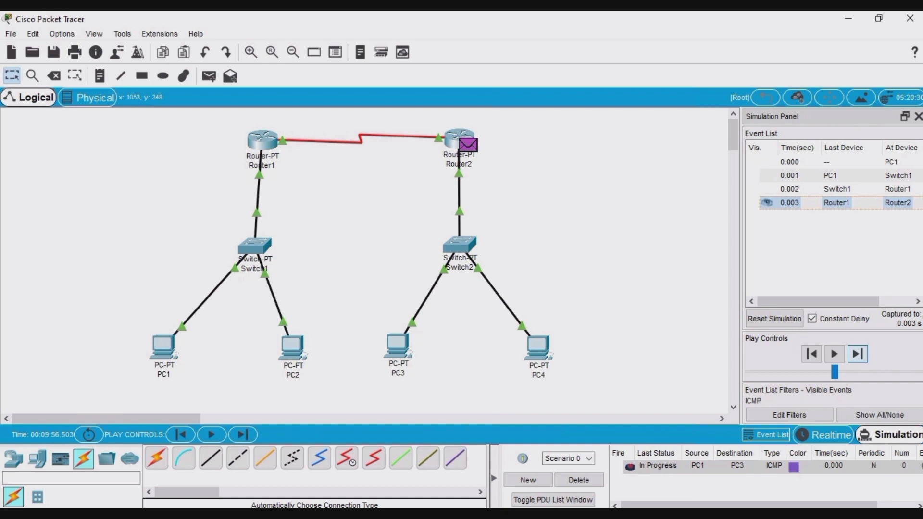
{"action": "left_click", "coordinate": [858, 354]}
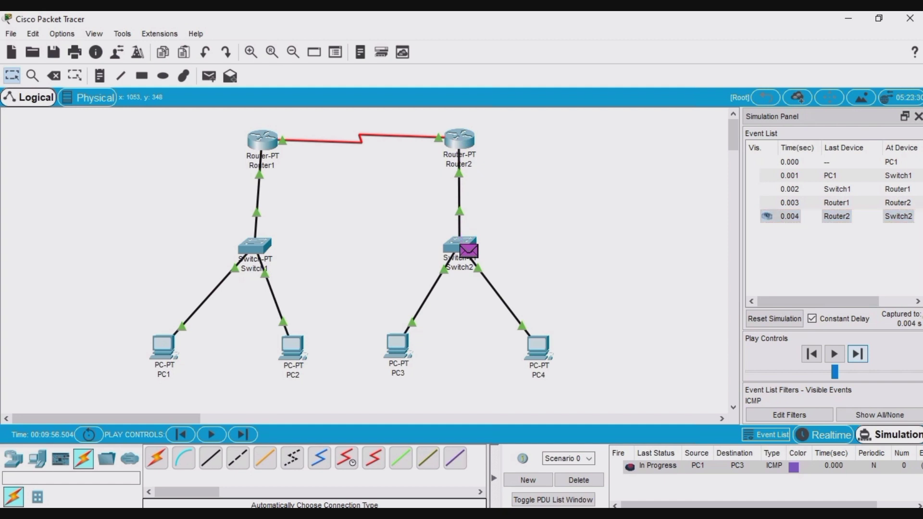
{"action": "left_click", "coordinate": [858, 354]}
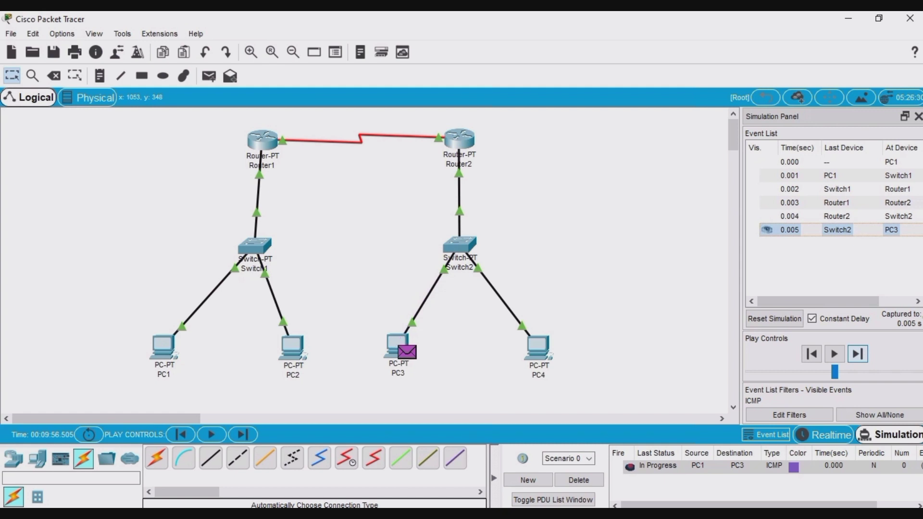
Advance the simulation event by event to follow PC3's ICMP reply back to PC1.
{"action": "left_click", "coordinate": [858, 354]}
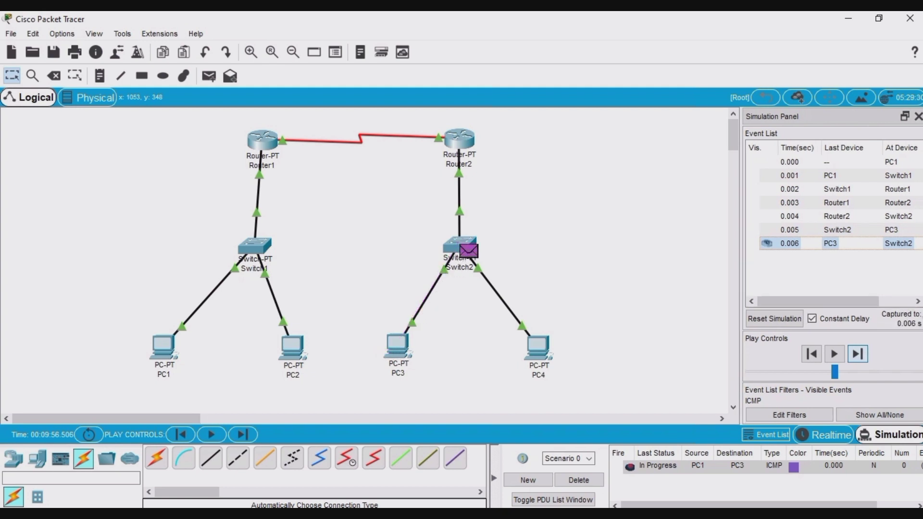
{"action": "left_click", "coordinate": [857, 354]}
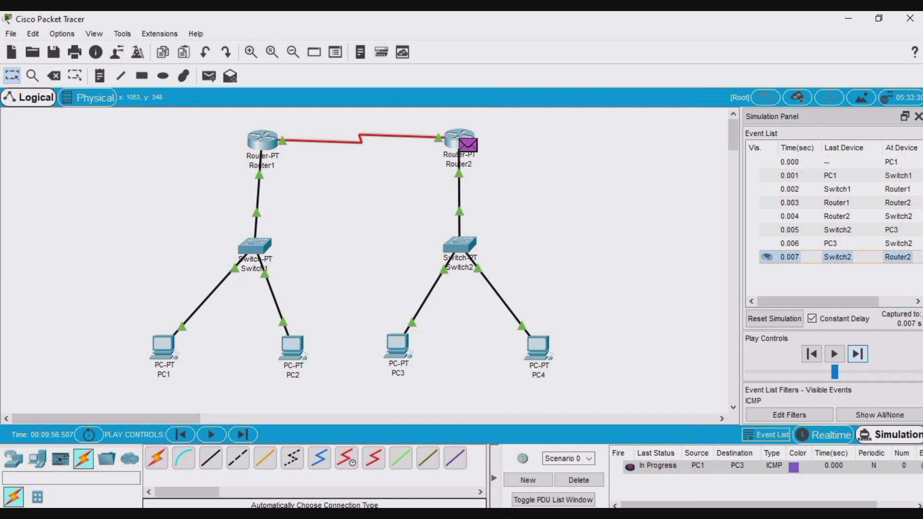
{"action": "left_click", "coordinate": [858, 354]}
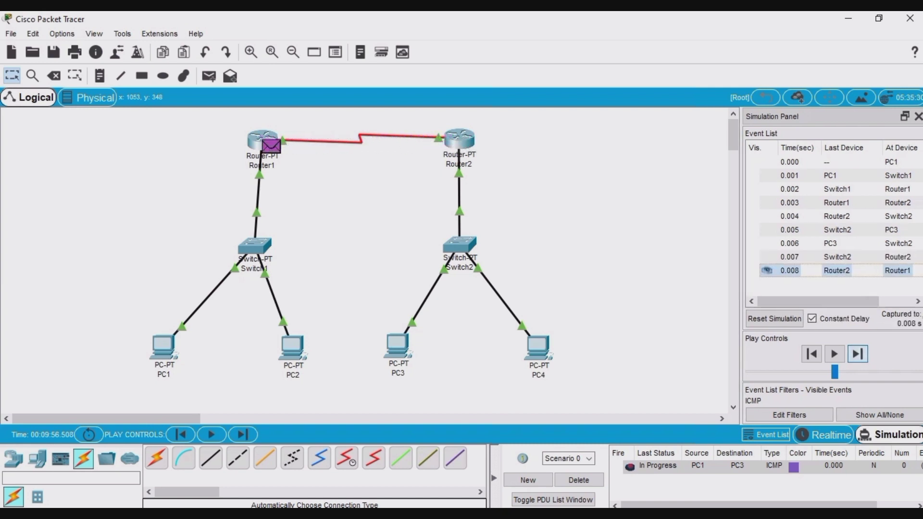
{"action": "left_click", "coordinate": [858, 354]}
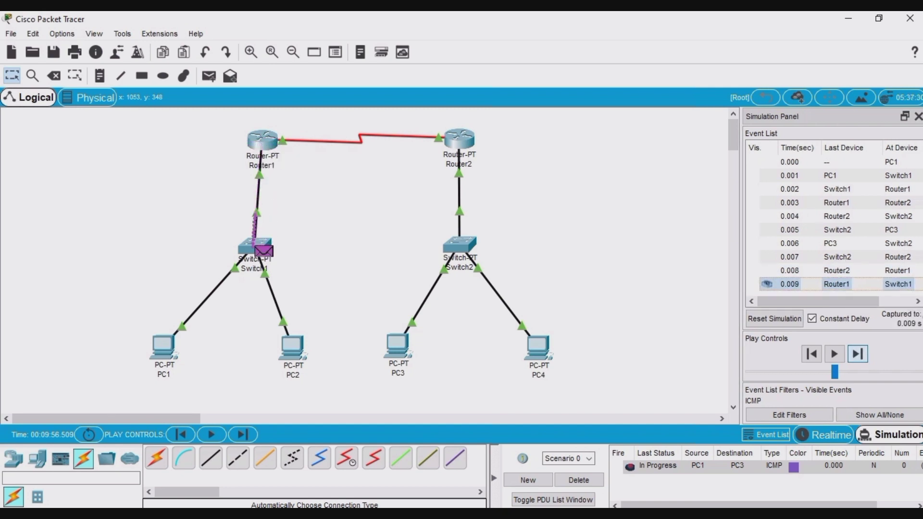
{"action": "left_click", "coordinate": [858, 354]}
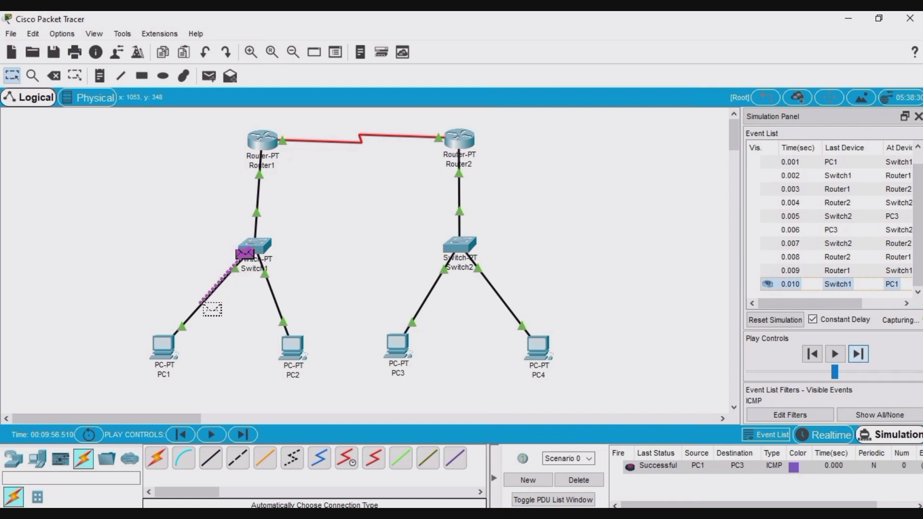